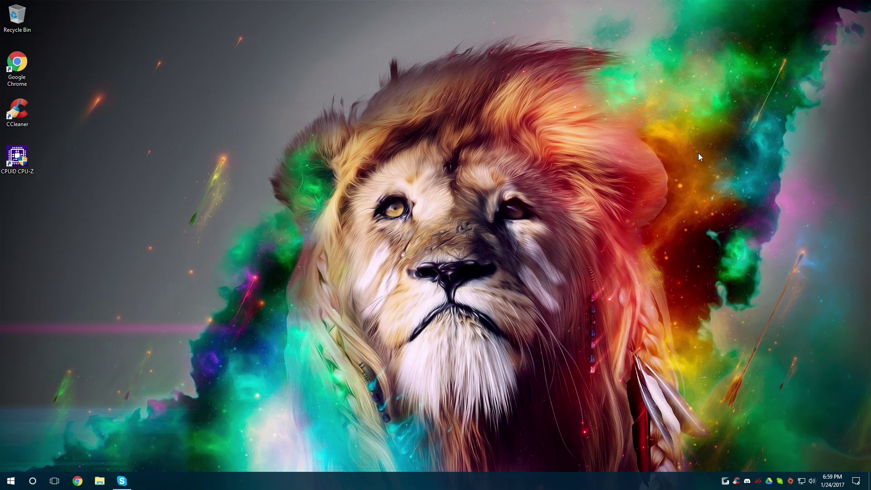
- Search 'sound' and open the Headset Microphone's properties from the Recording devices list
key(super)
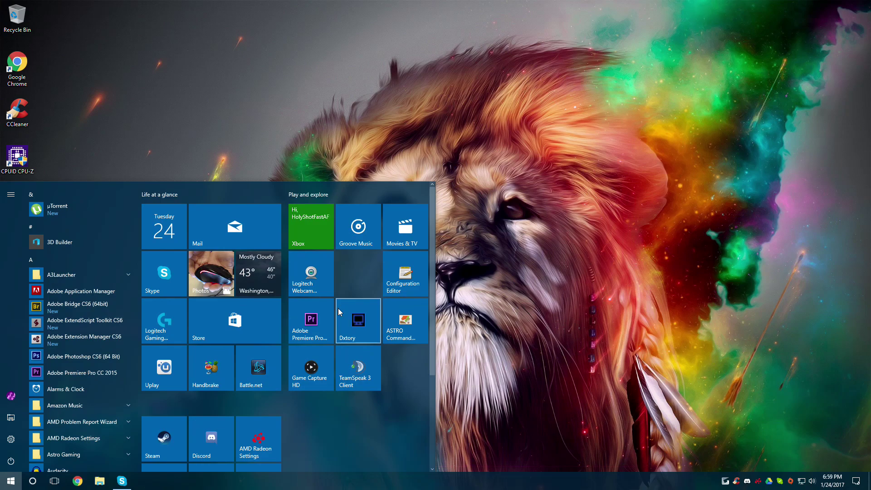
text(sound)
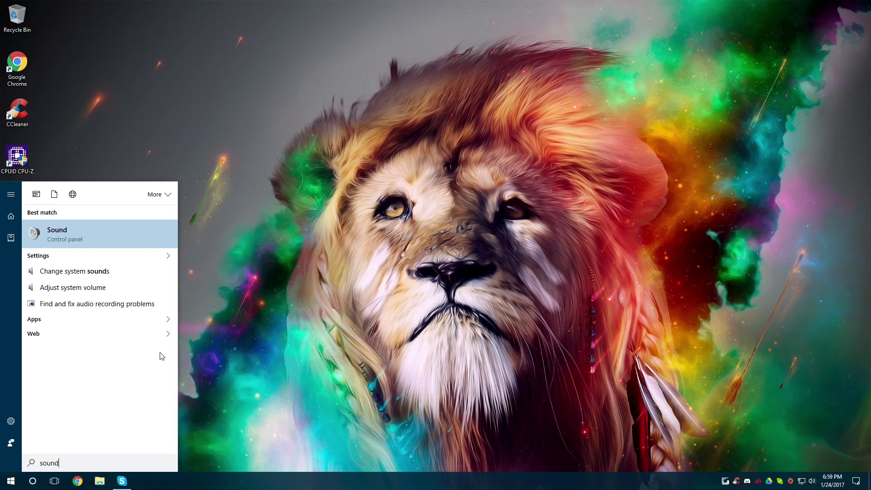
key(Return)
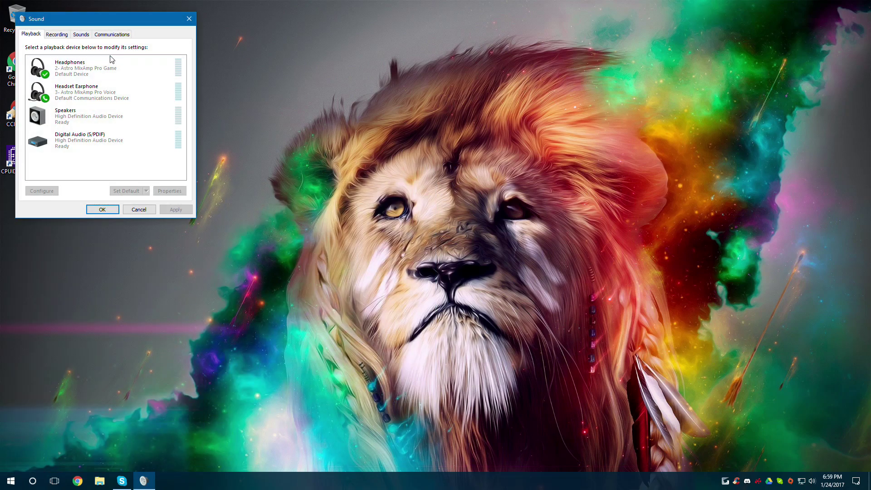
click(56, 34)
click(71, 74)
click(169, 190)
- Review the microphone's Levels (100), Listen and Advanced tabs, then close both dialogs and return to Start
click(85, 68)
click(64, 69)
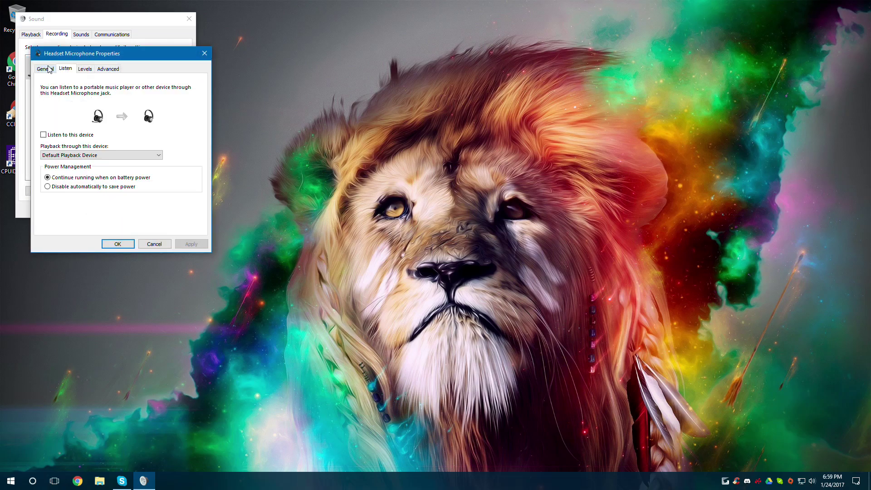
click(84, 69)
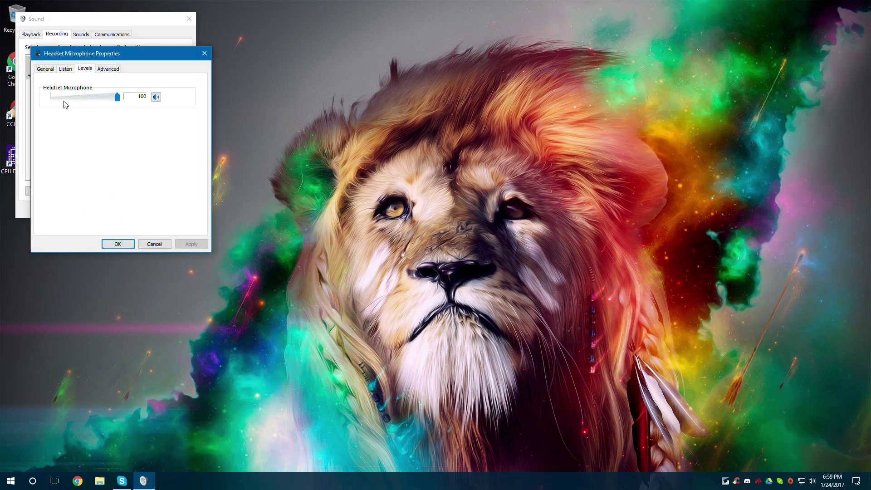
click(109, 72)
click(118, 244)
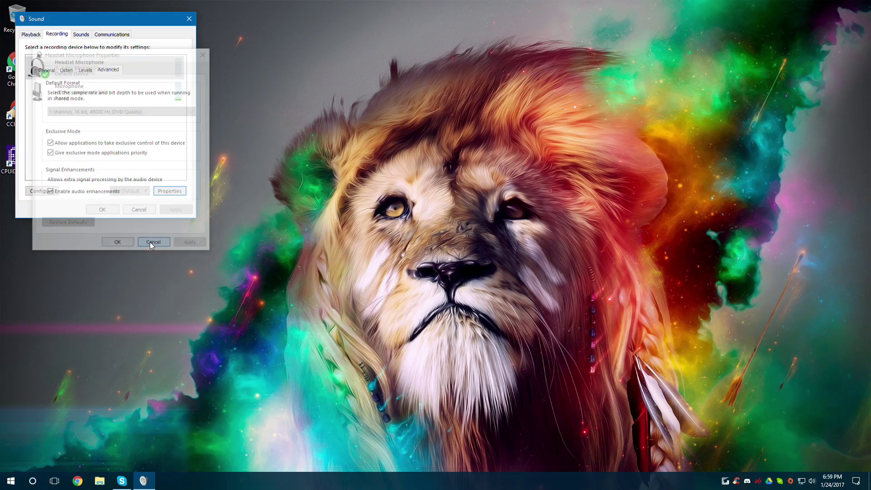
click(129, 207)
click(9, 483)
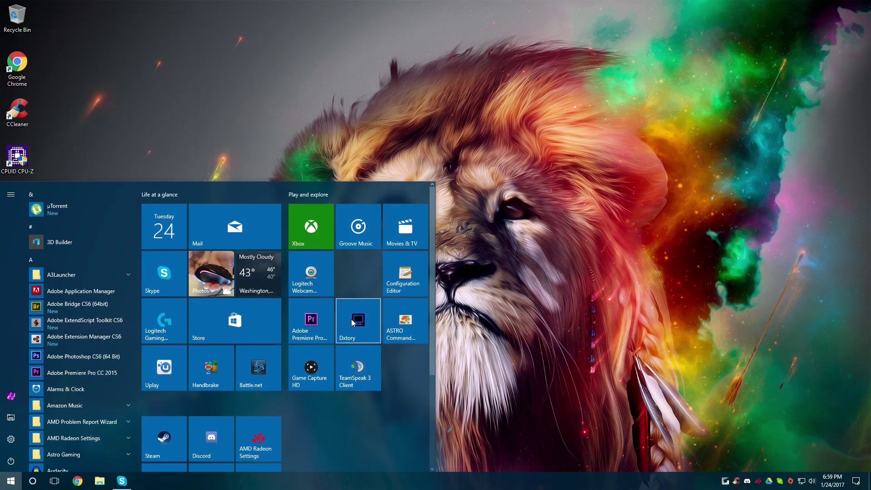
click(404, 329)
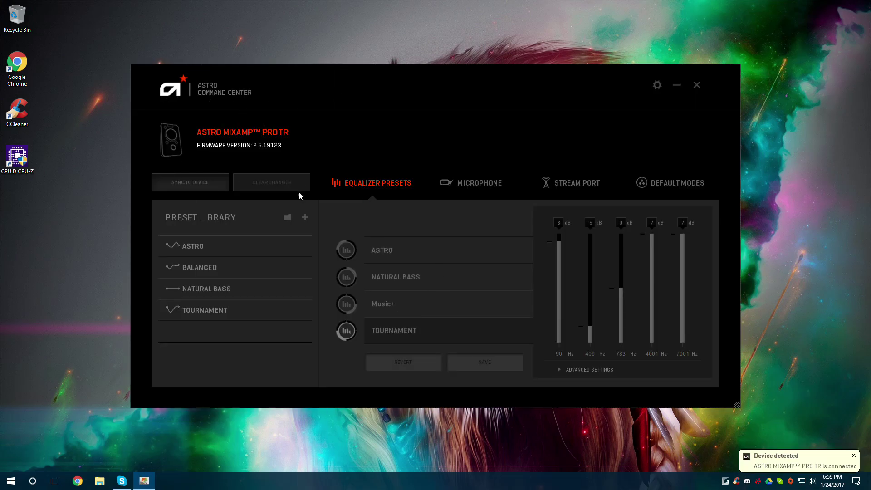
click(479, 186)
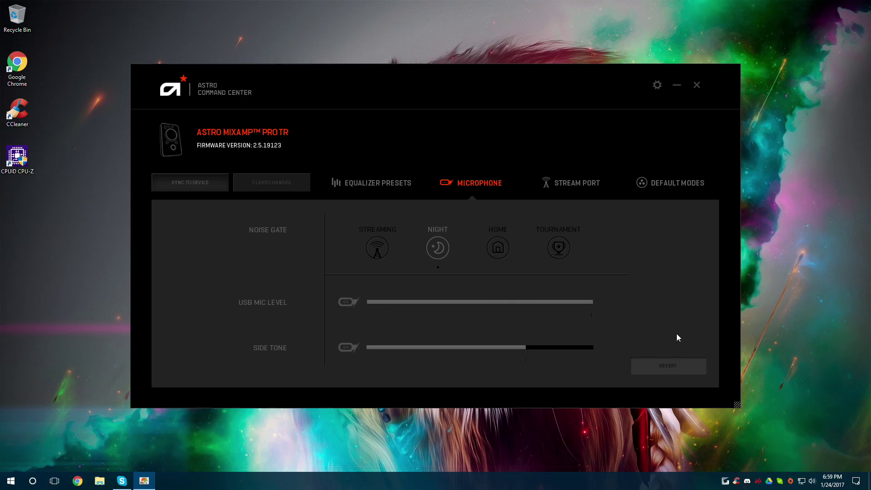
click(693, 89)
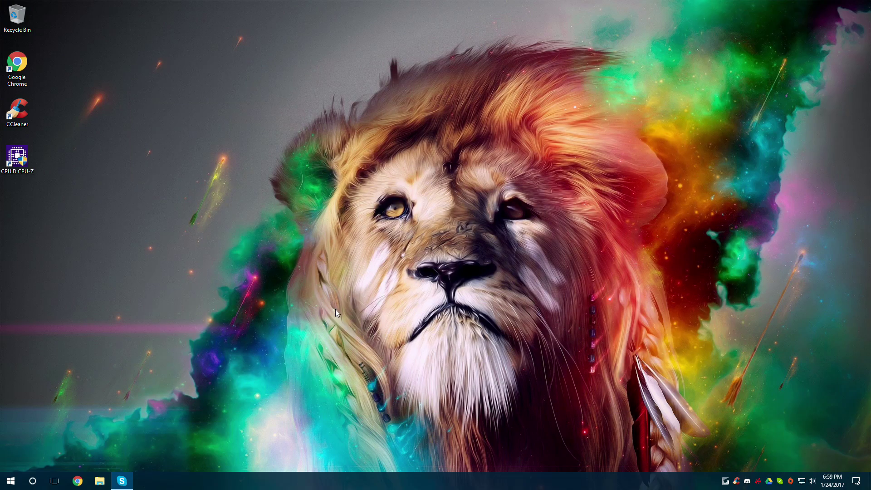
click(10, 481)
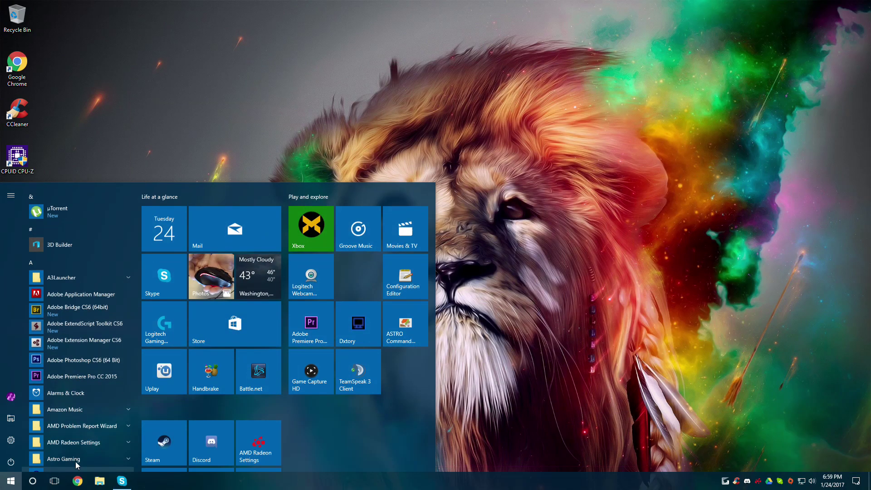
- Launch the Configuration Editor, disable Instant mode, and create a new empty configuration
click(412, 272)
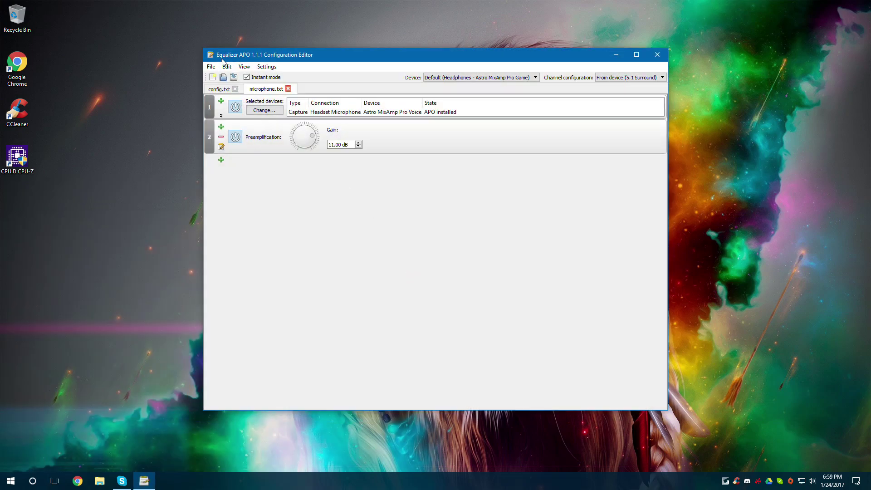
click(263, 78)
click(213, 78)
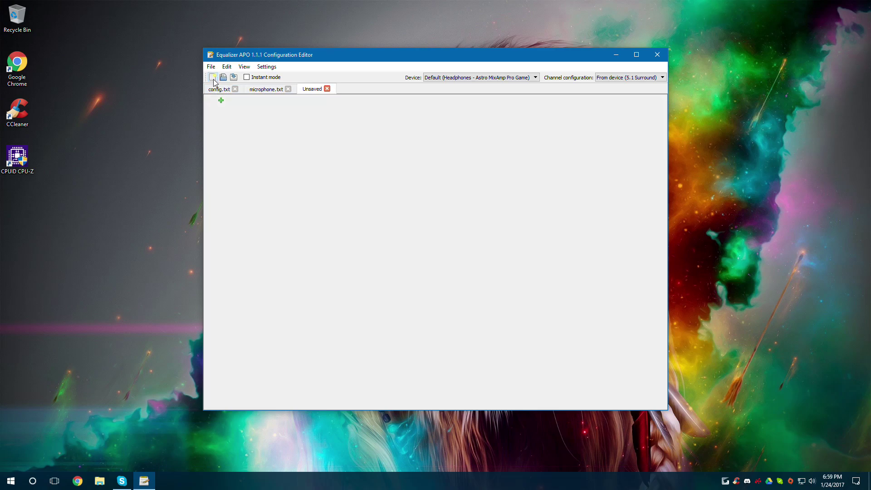
- Add a Control > Include entry to the new configuration and start a second empty configuration
click(221, 100)
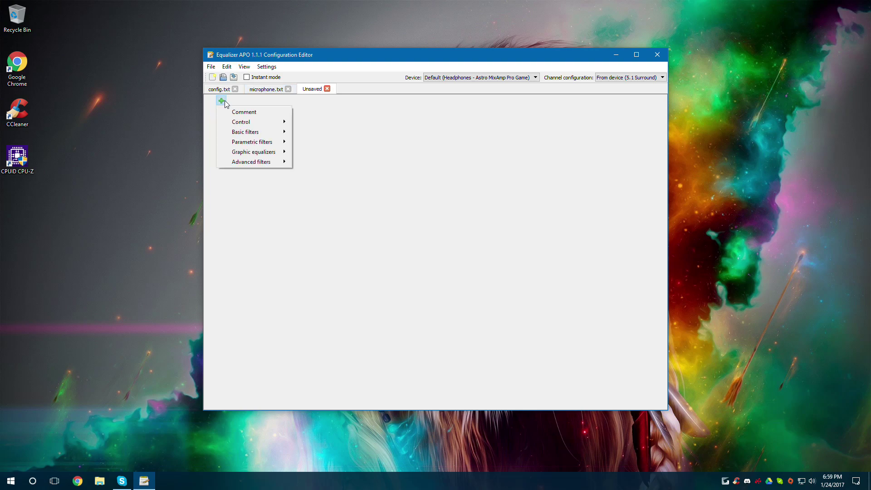
mouse_move(235, 124)
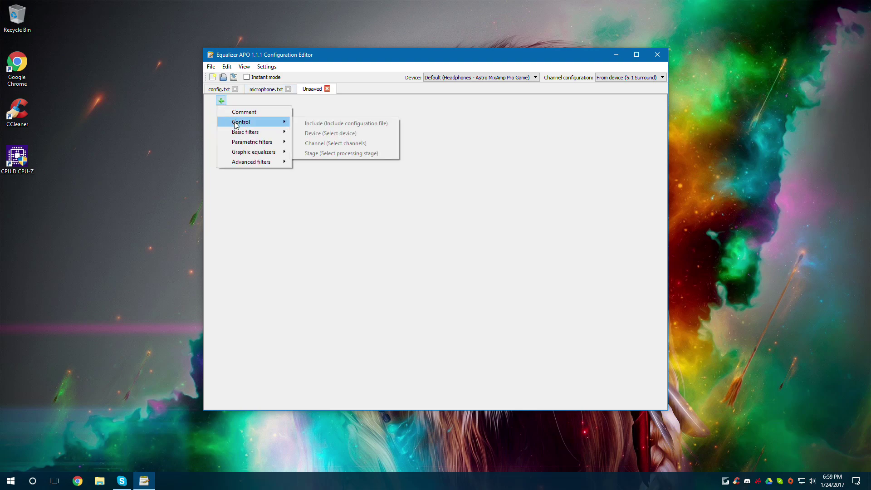
click(318, 124)
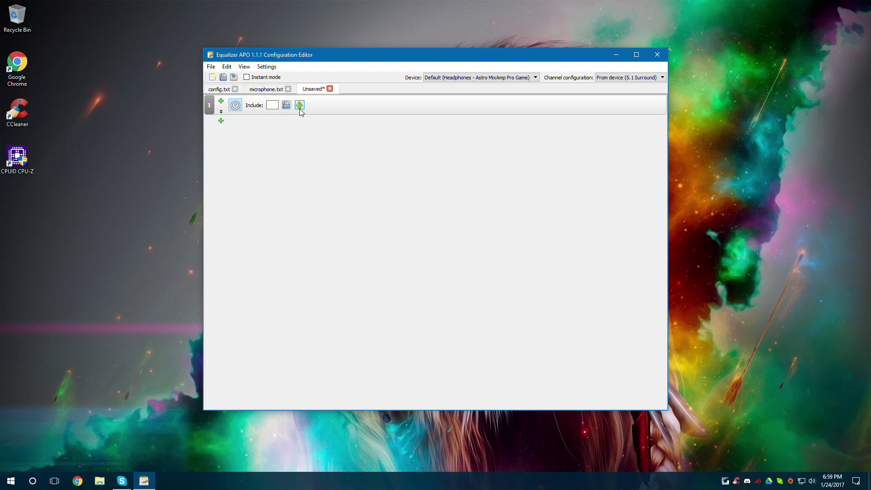
click(213, 78)
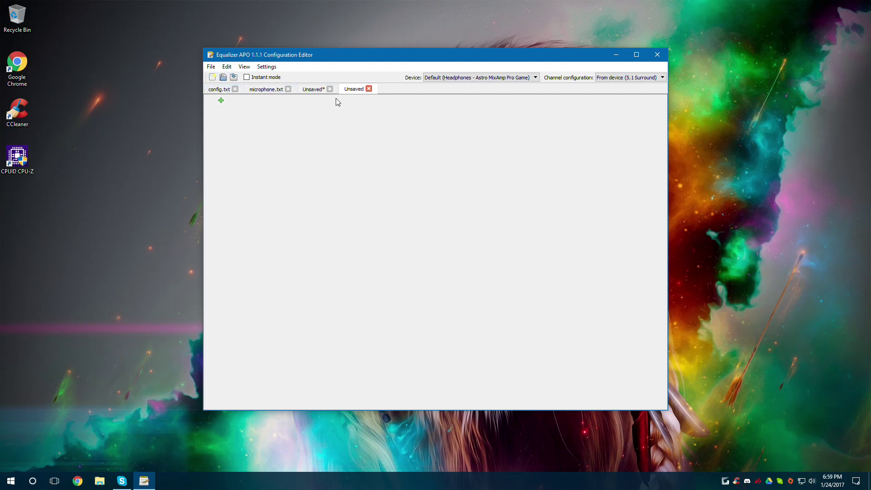
click(221, 100)
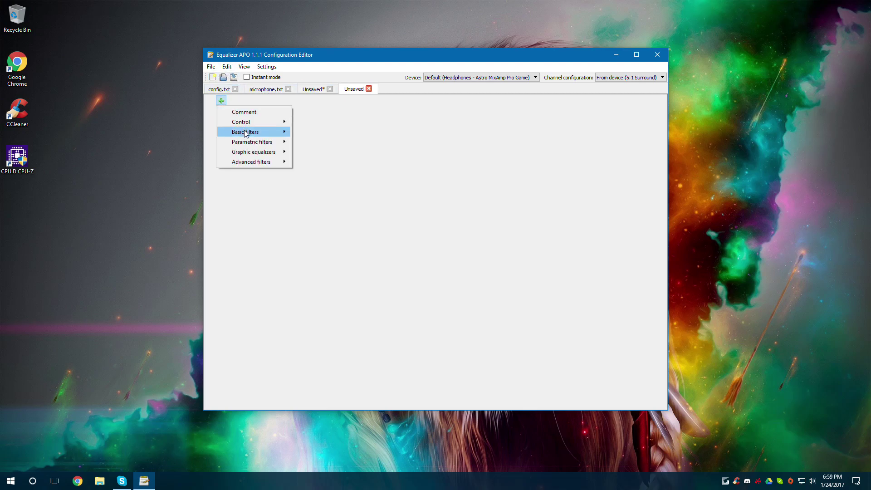
click(323, 89)
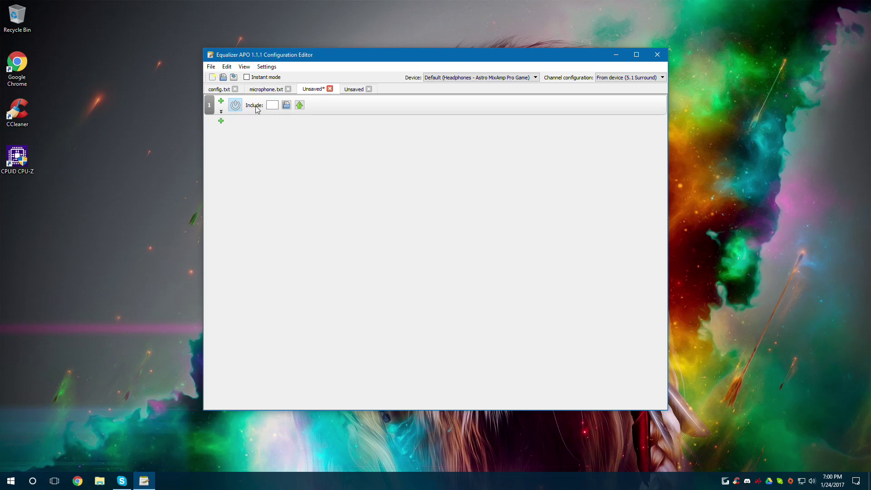
click(356, 91)
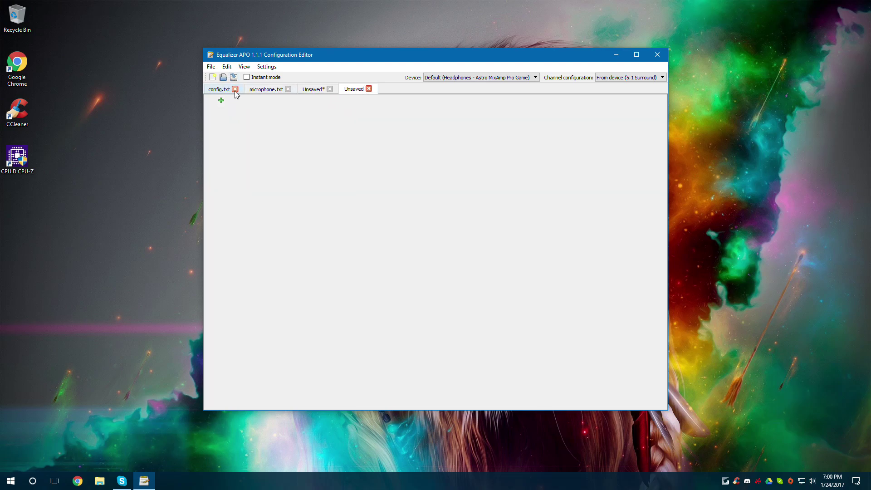
click(316, 93)
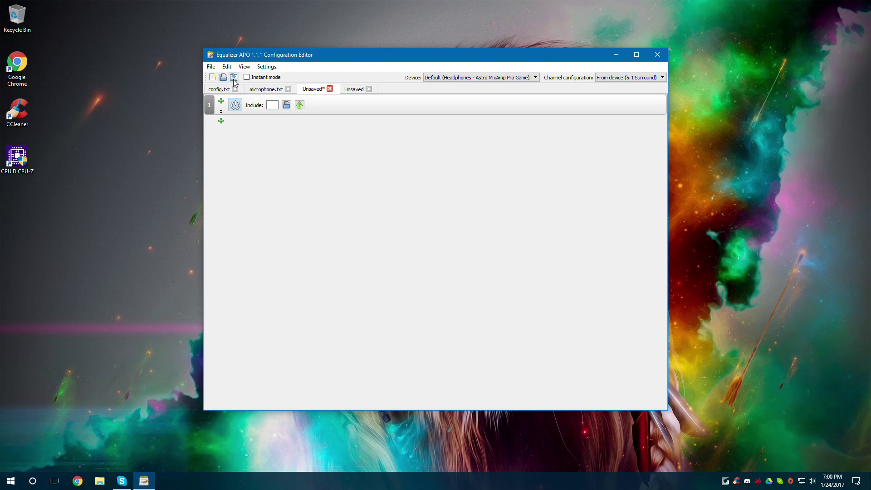
- Save the include configuration as test1.txt and return to the empty Unsaved configuration
click(234, 78)
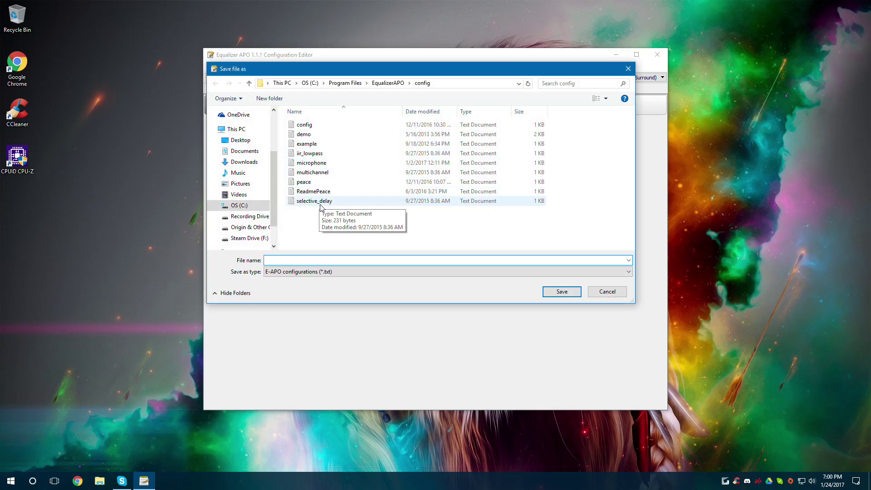
text(test1)
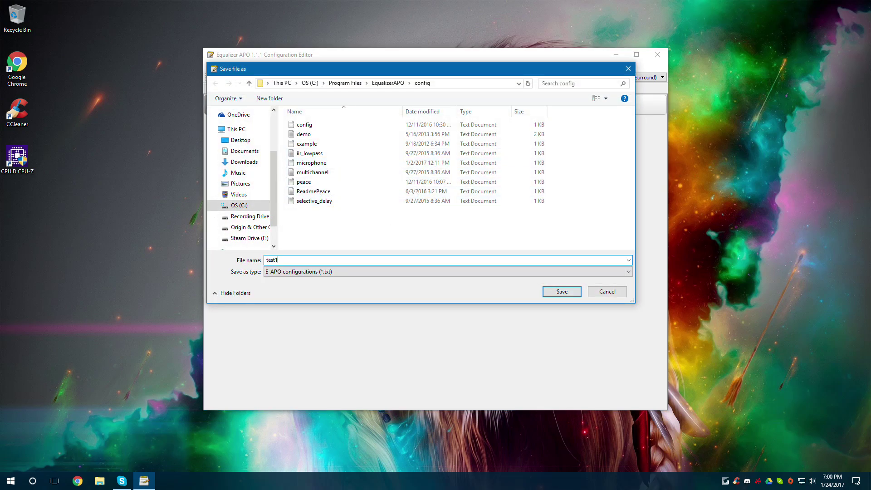
key(Return)
click(352, 89)
click(311, 89)
click(353, 89)
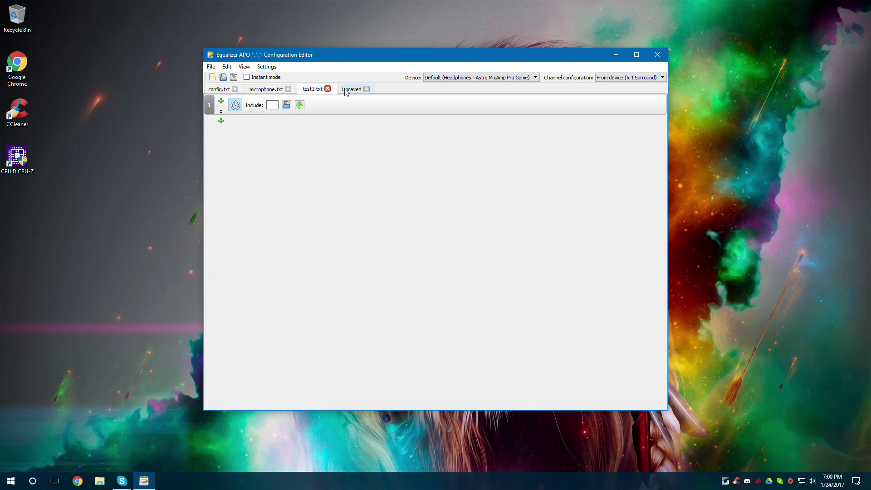
click(221, 101)
mouse_move(257, 143)
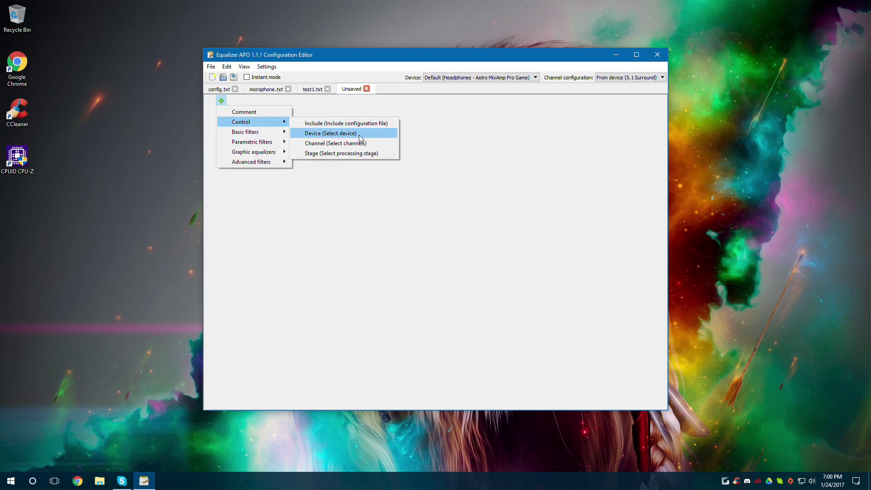
click(357, 133)
click(265, 111)
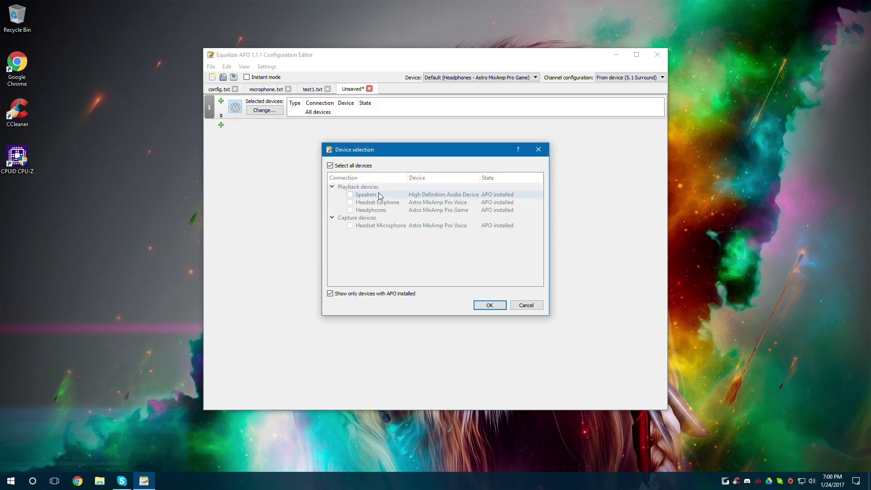
click(352, 165)
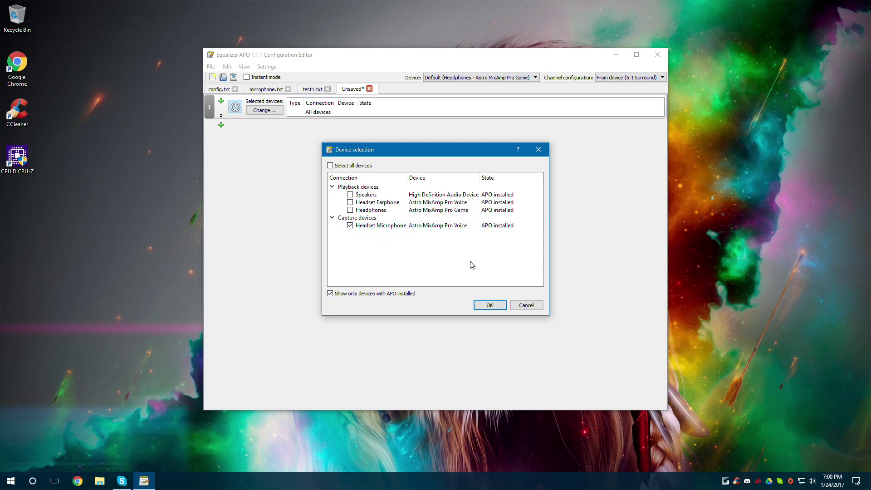
click(395, 294)
drag(549, 214, 690, 213)
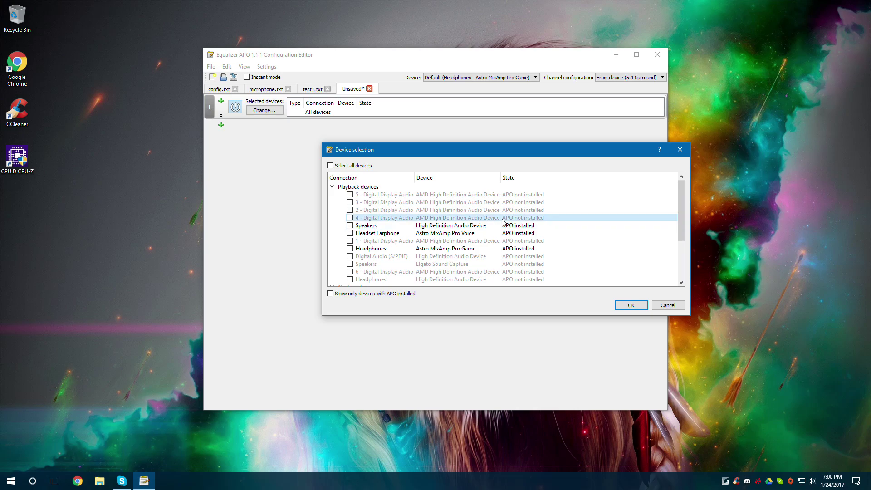
click(668, 304)
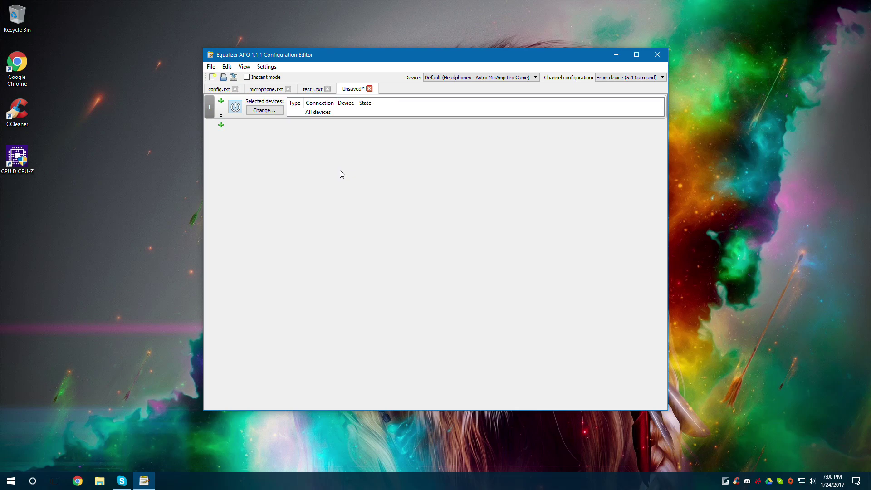
- Browse the Settings menu and dismiss it without choosing anything
click(270, 67)
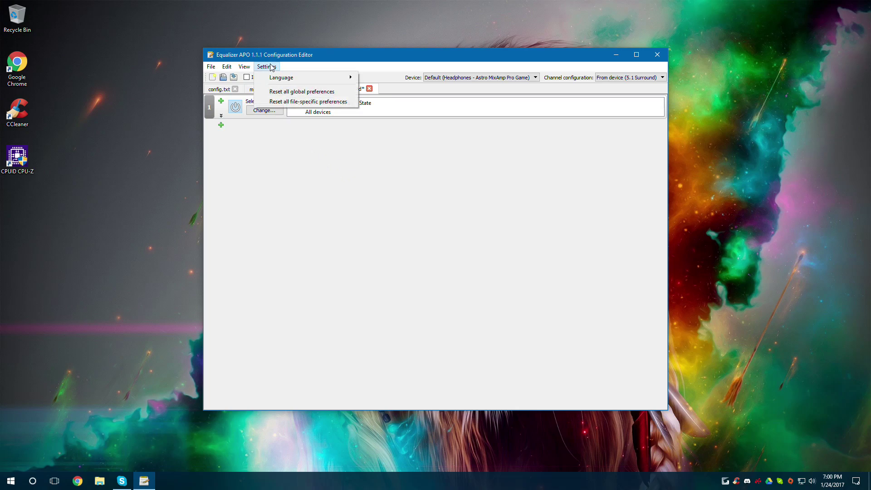
mouse_move(226, 65)
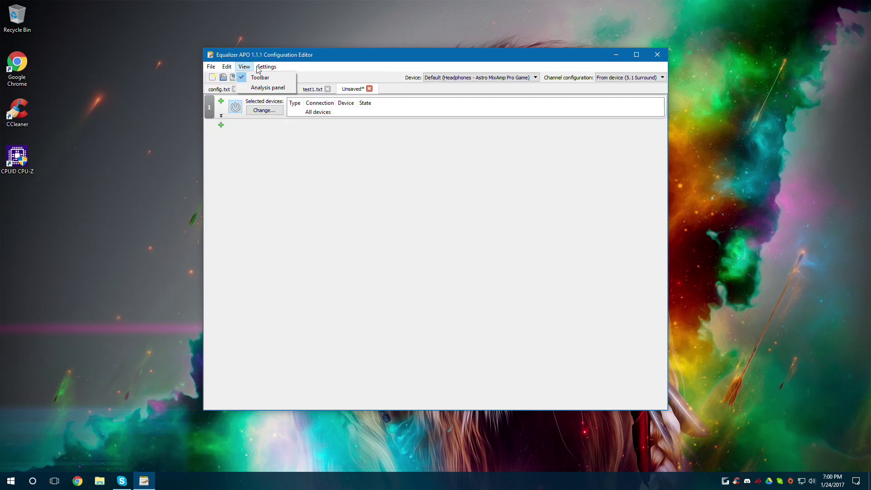
click(370, 182)
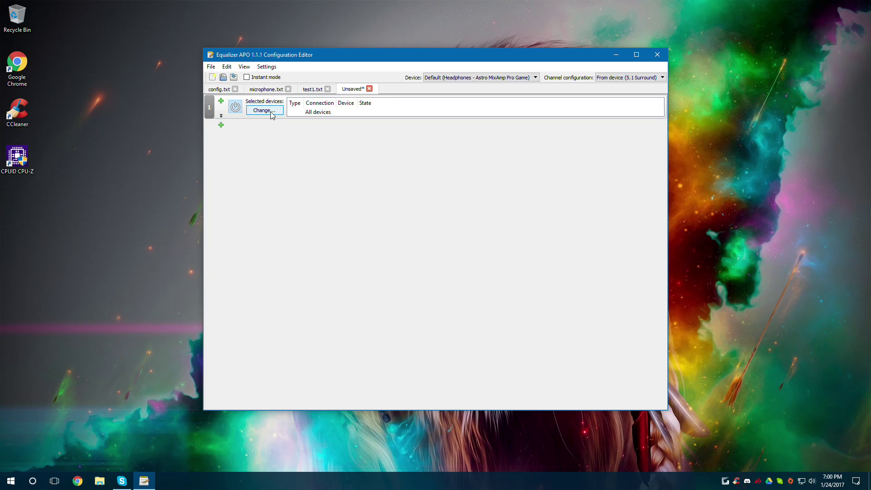
- Limit the configuration's device entry to the Headset Microphone instead of all devices
click(271, 112)
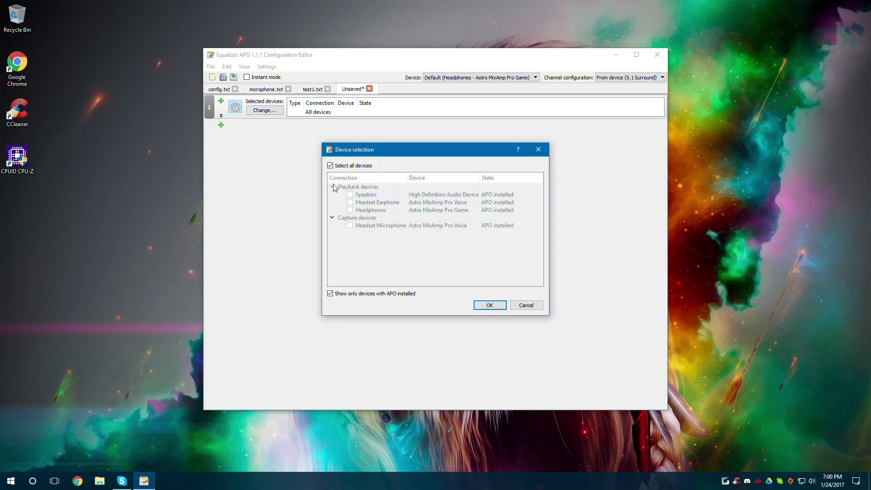
click(330, 165)
click(349, 226)
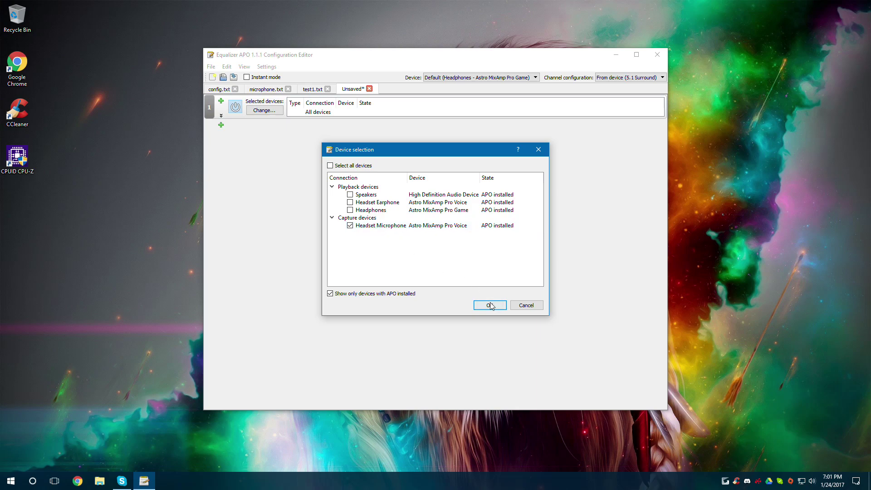
click(490, 305)
click(221, 125)
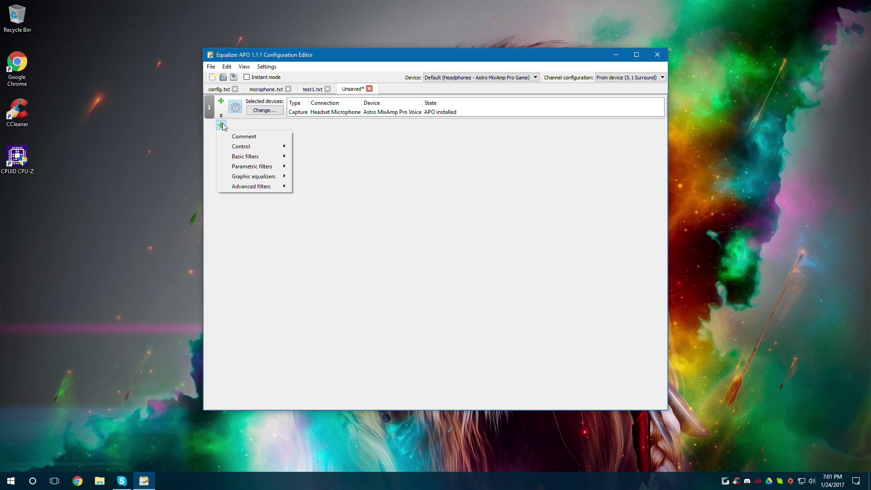
- Add a Preamplification filter with 12.80 dB gain, comparing against microphone.txt's preamp
mouse_move(257, 152)
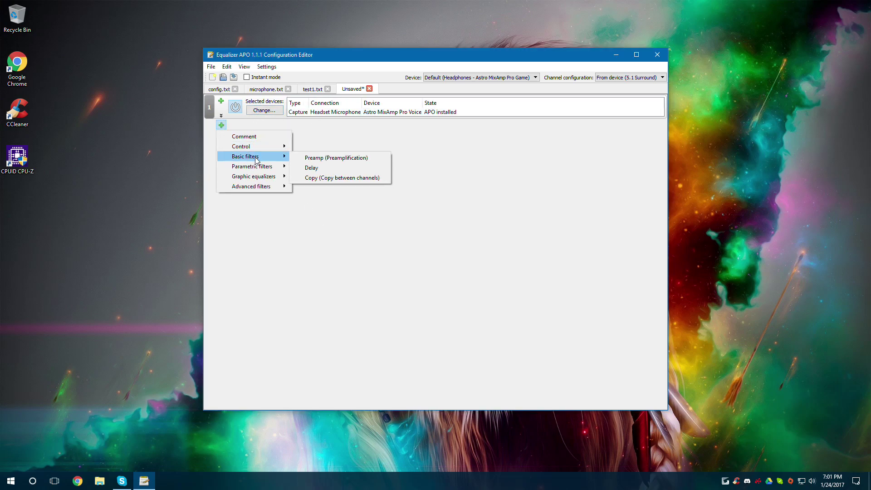
click(325, 159)
click(260, 89)
click(352, 91)
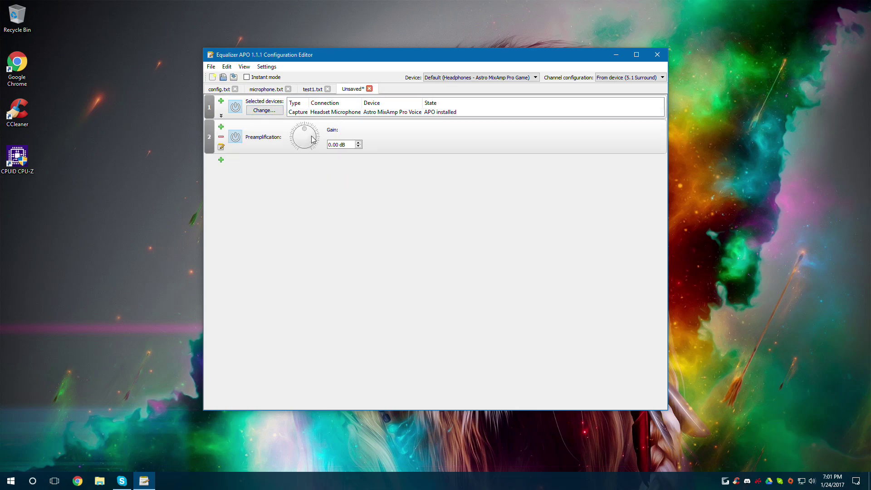
click(313, 139)
- Try twice to open a file named test2, dismissing the file-not-found errors
click(223, 77)
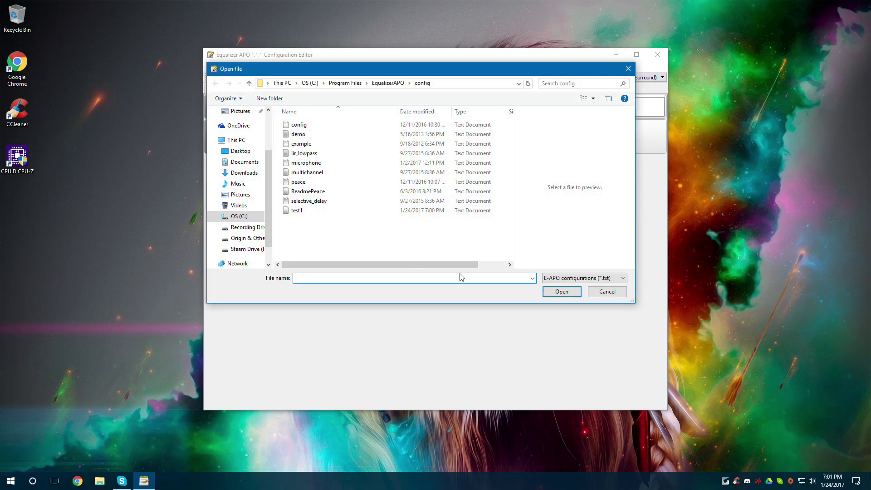
text(test2)
click(557, 291)
click(490, 244)
click(607, 292)
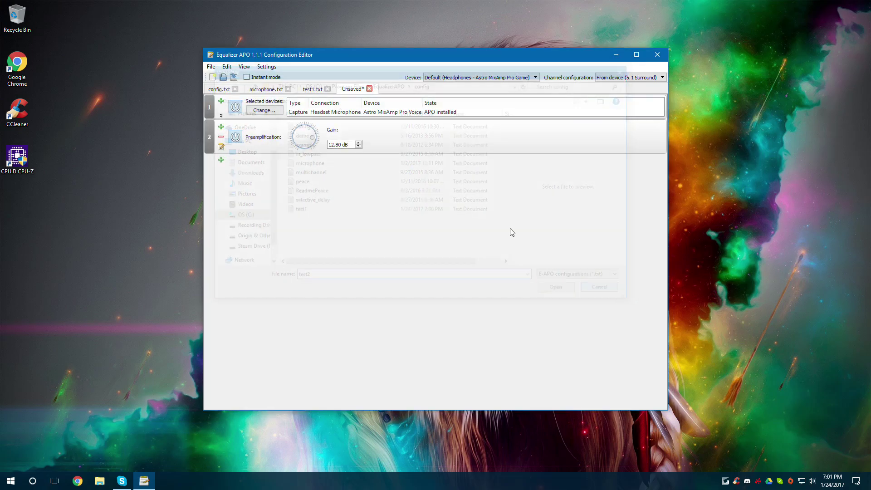
click(223, 77)
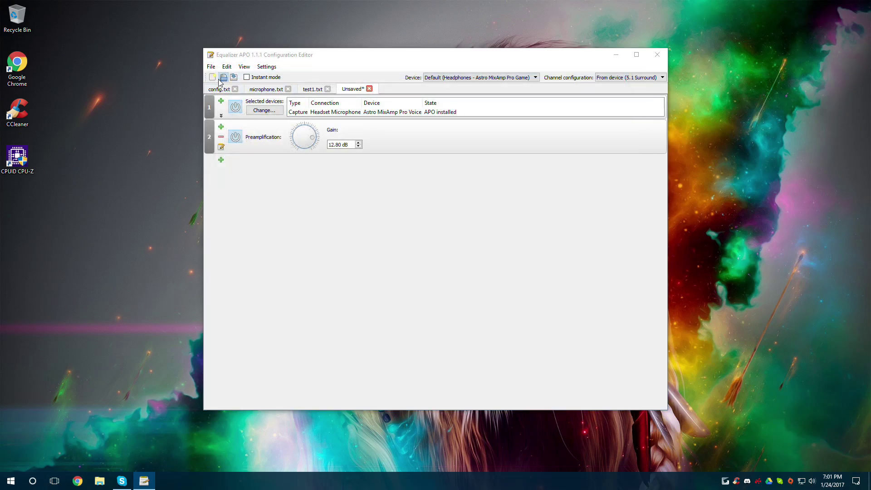
text(test2)
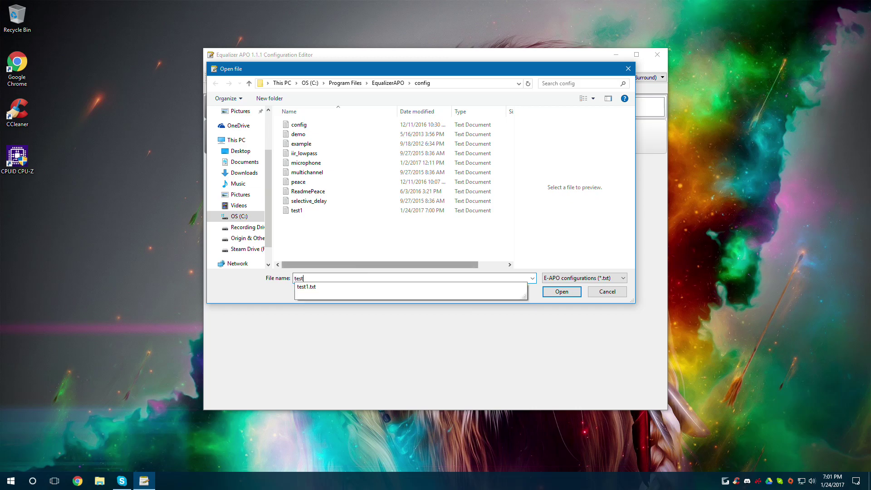
click(561, 293)
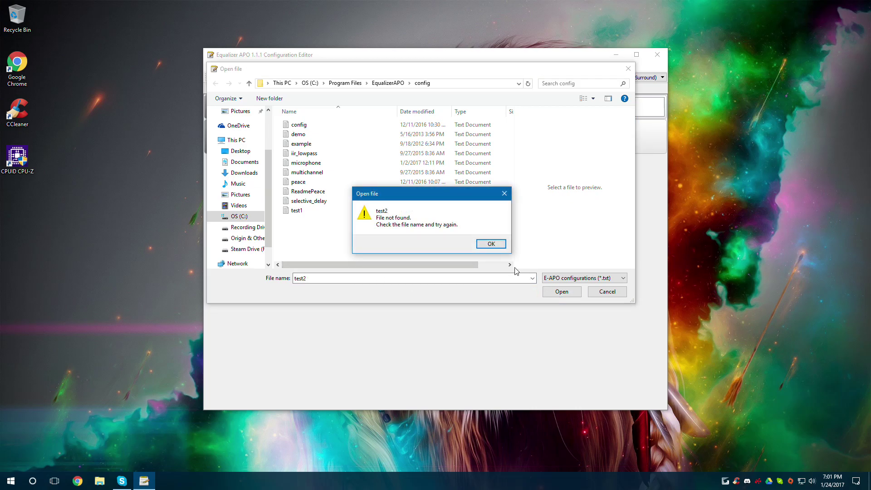
click(494, 246)
click(610, 294)
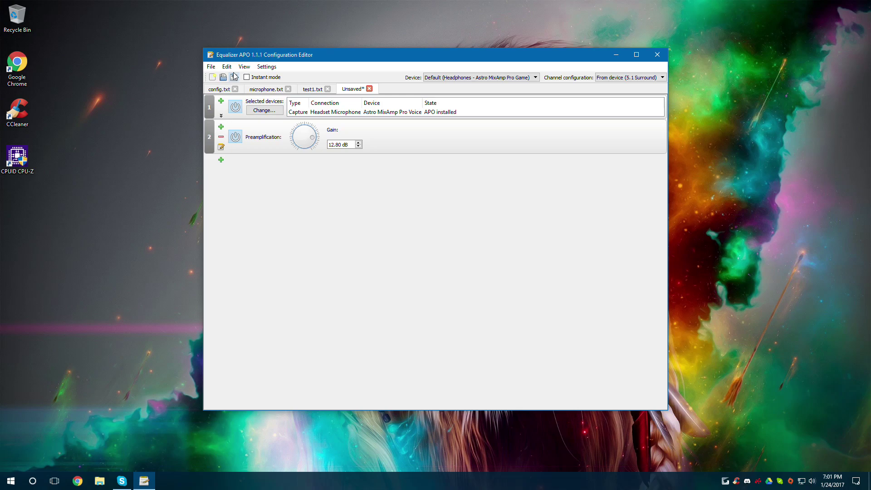
- Save the unsaved configuration as test21.txt
click(234, 76)
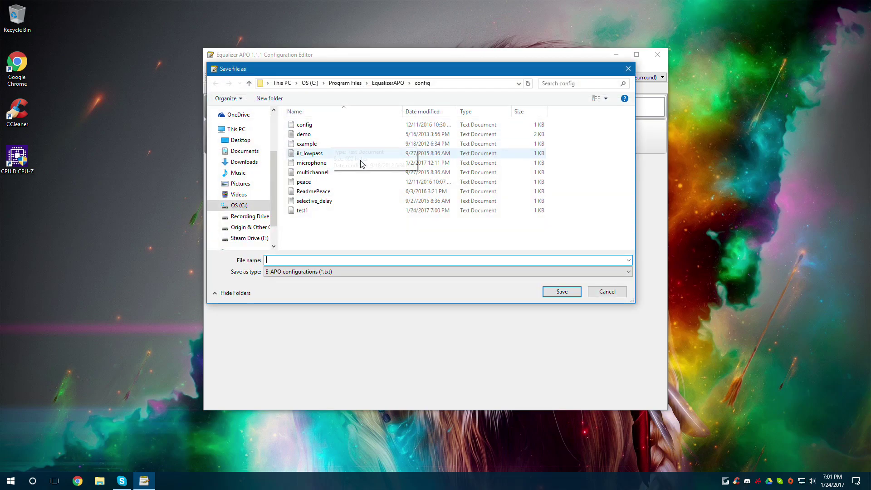
text(test21)
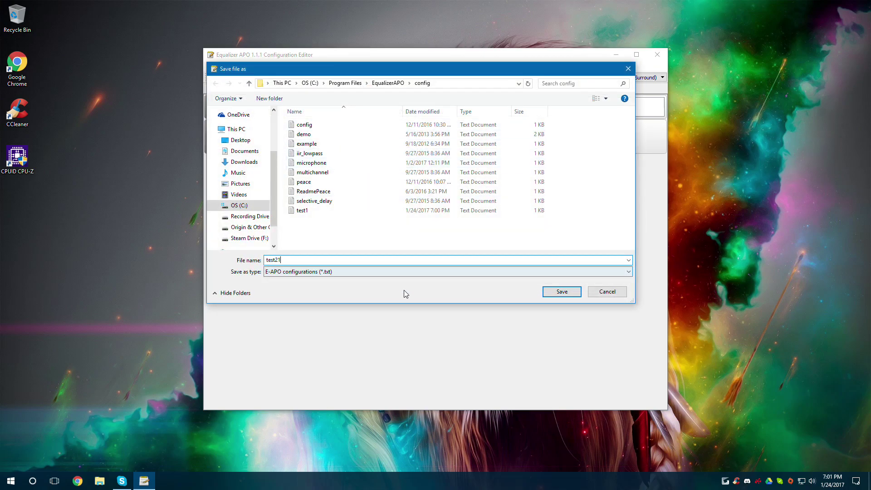
click(572, 291)
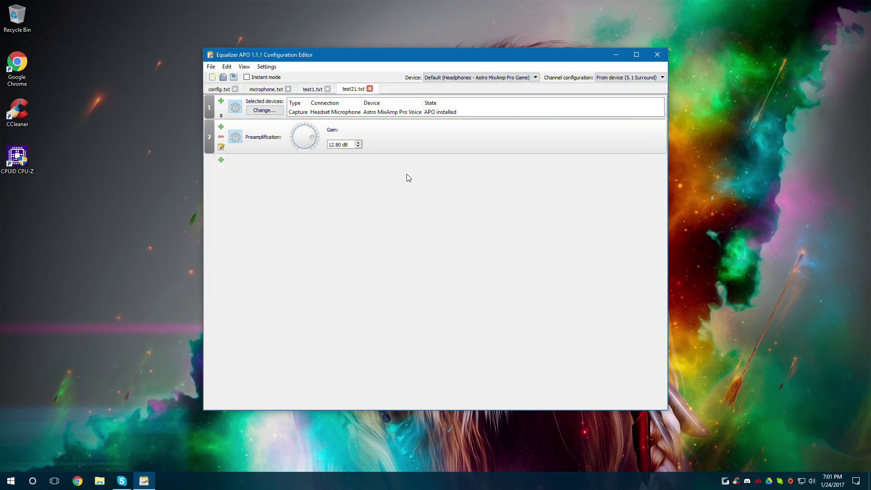
- Point test1.txt's Include entry at test21.txt and save test1.txt
click(311, 90)
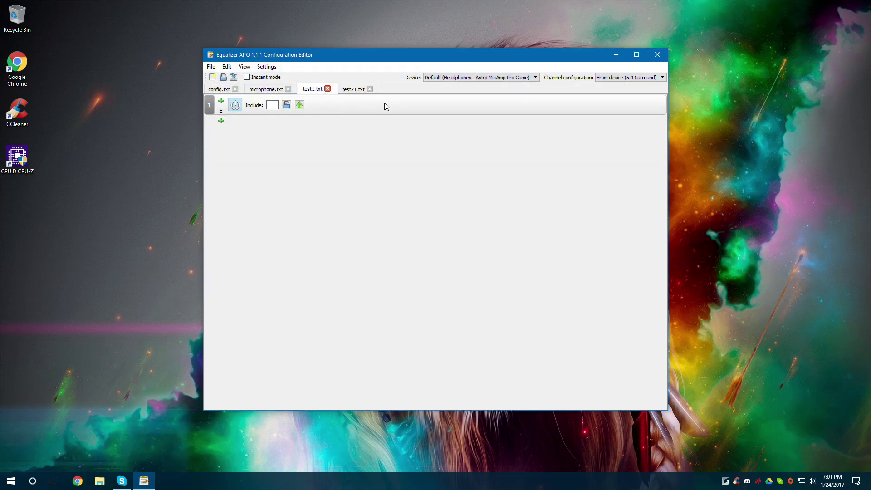
click(351, 89)
click(311, 90)
click(286, 105)
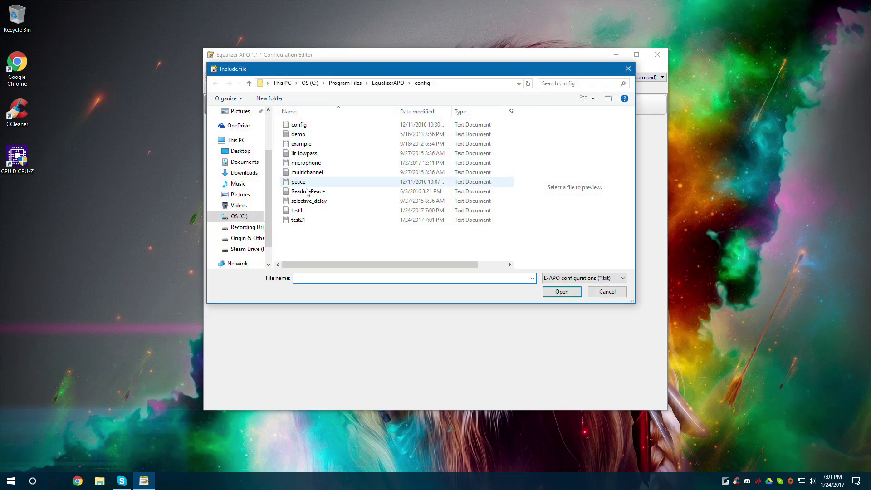
click(298, 220)
click(561, 291)
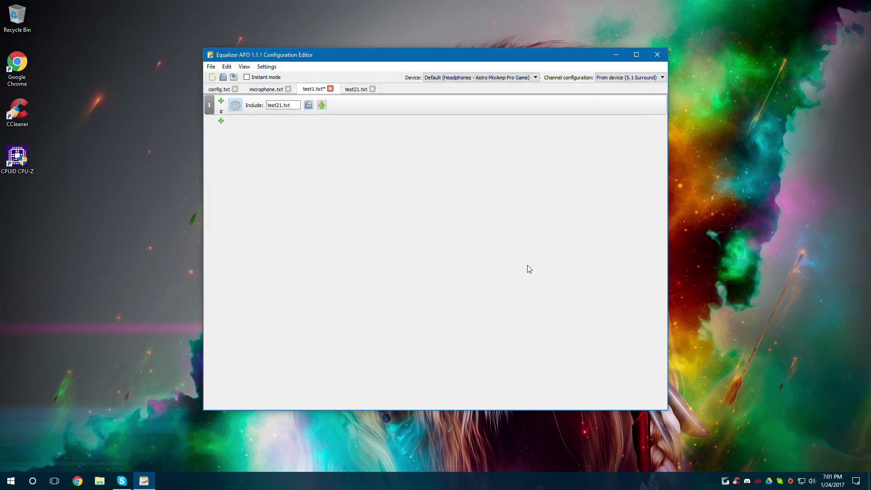
click(234, 77)
- Close test1.txt and test21.txt, then review config.txt's microphone.txt include and microphone.txt's filters
click(328, 89)
click(330, 89)
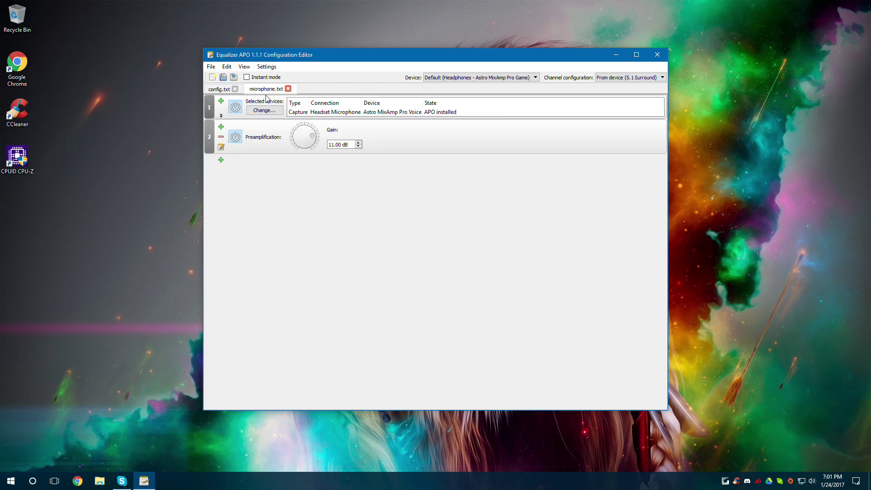
click(221, 90)
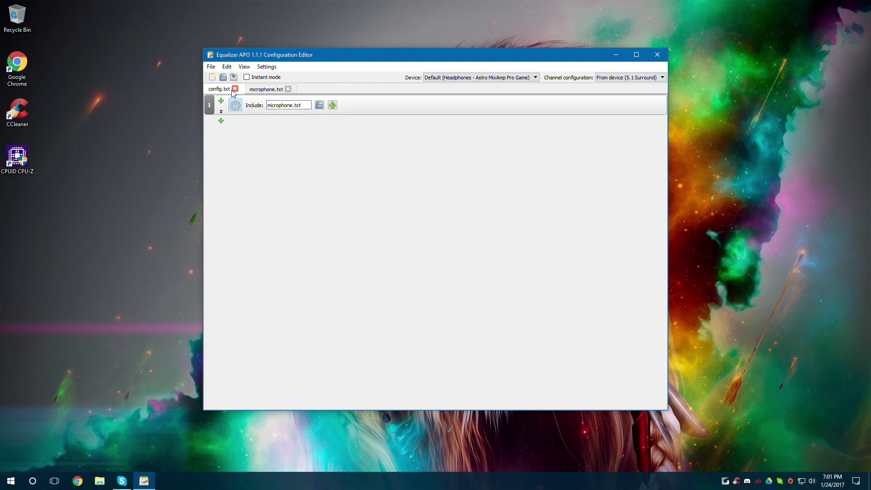
click(258, 91)
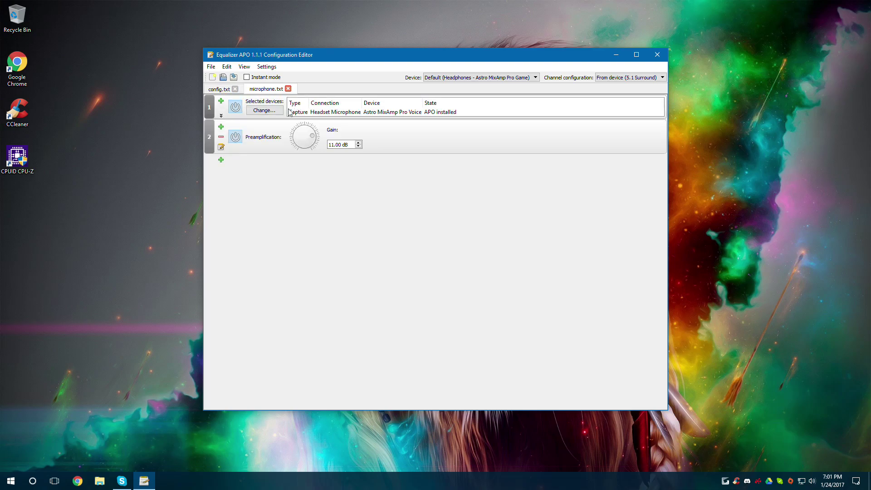
click(217, 89)
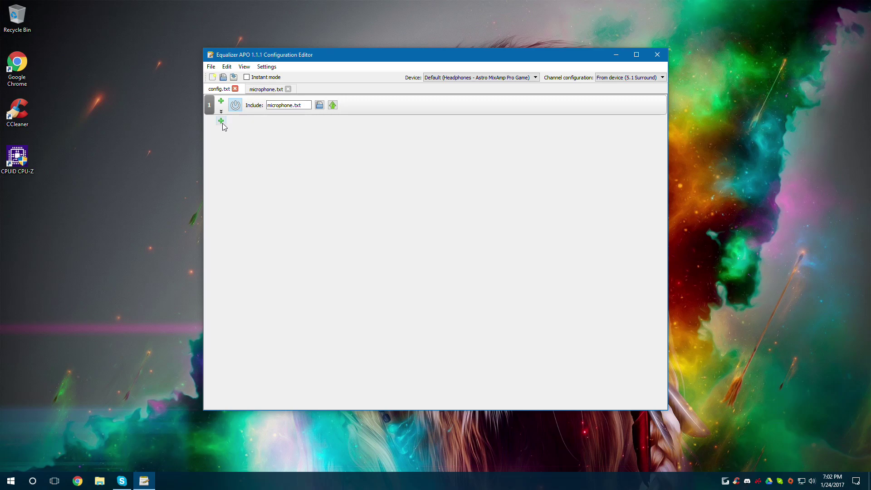
click(261, 90)
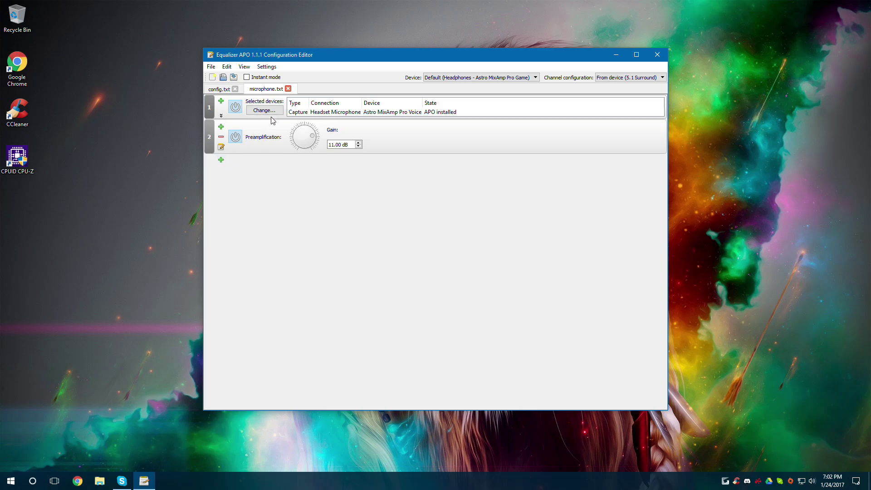
- Add an extra Preamplification filter to microphone.txt, then remove it again
click(222, 160)
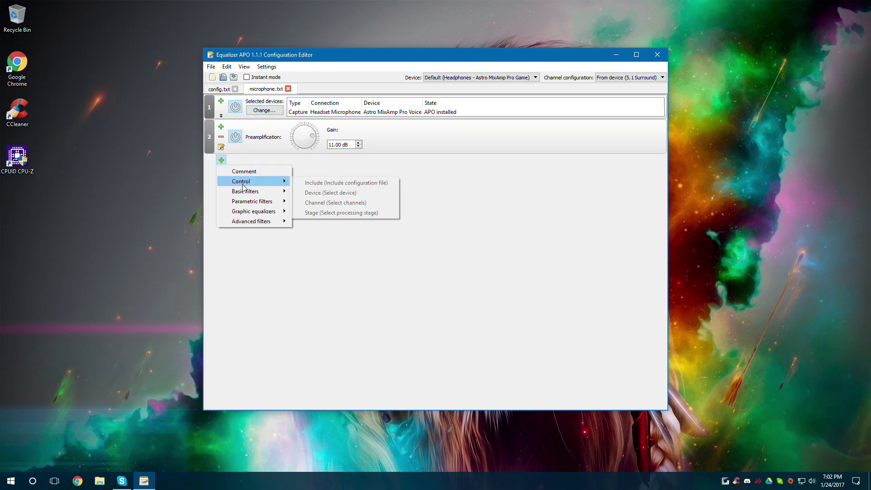
mouse_move(254, 193)
click(323, 190)
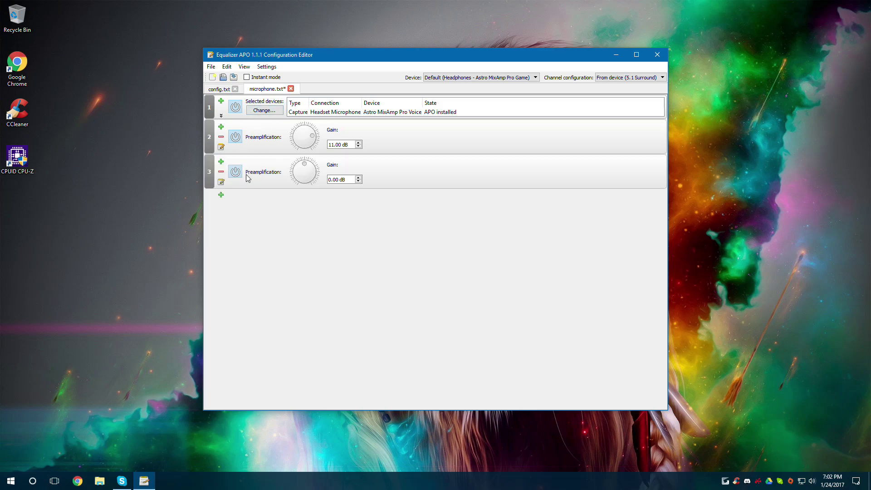
click(221, 171)
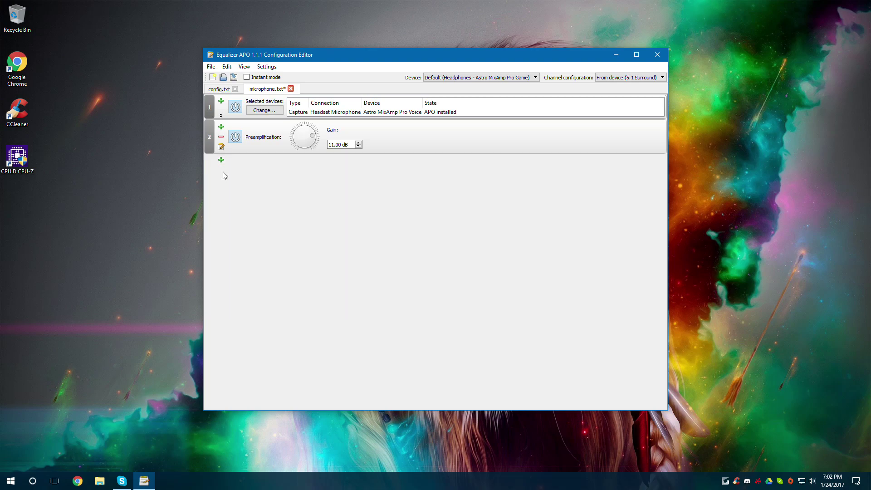
- Add an empty Include row to config.txt below the microphone.txt include
click(228, 91)
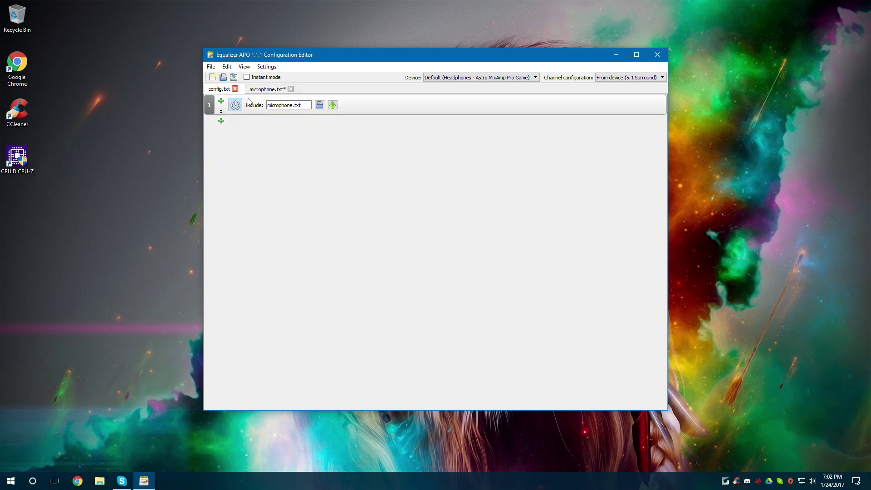
click(221, 121)
mouse_move(247, 144)
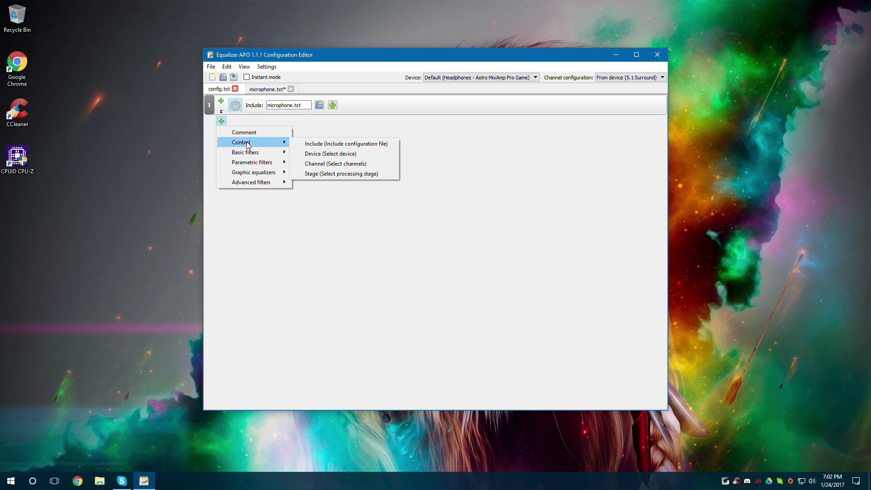
click(317, 144)
click(268, 89)
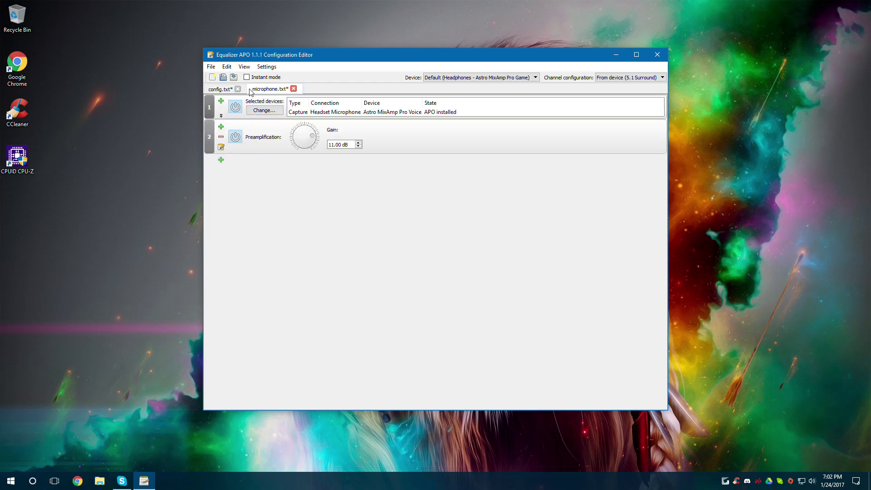
- Create a new configuration whose Device entry targets only the Headphones (Astro MixAmp Pro Game)
click(213, 77)
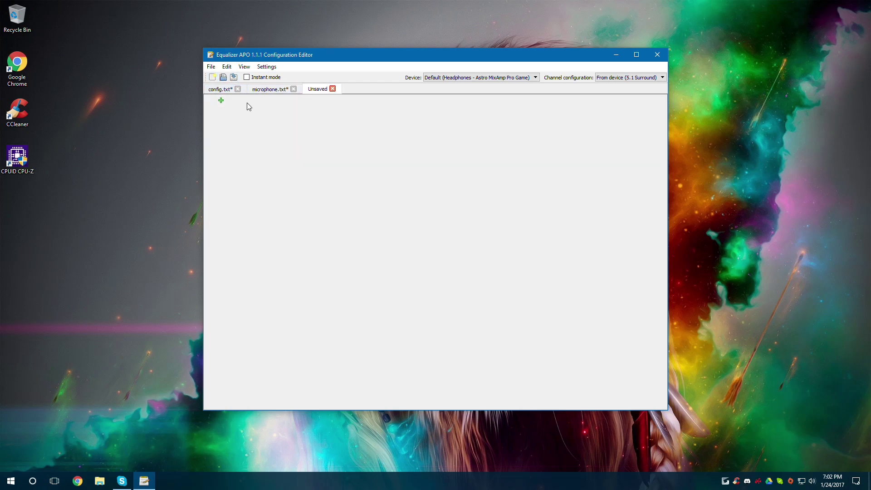
click(225, 102)
mouse_move(254, 122)
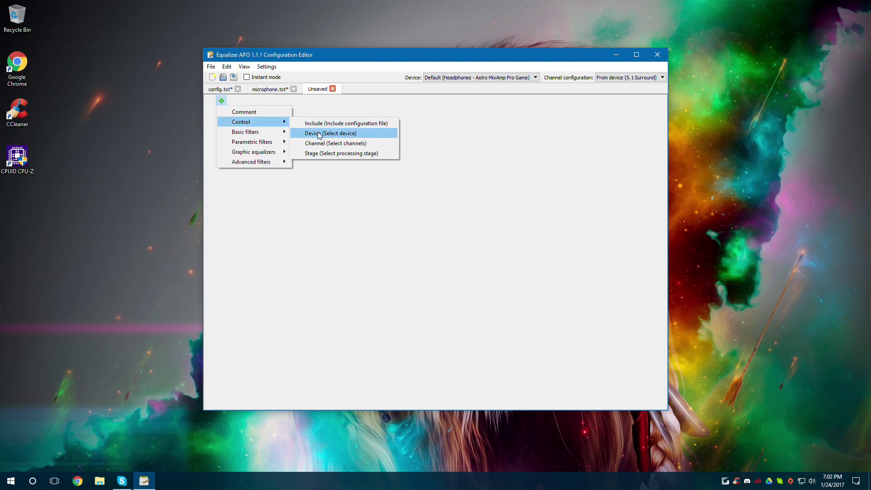
click(318, 134)
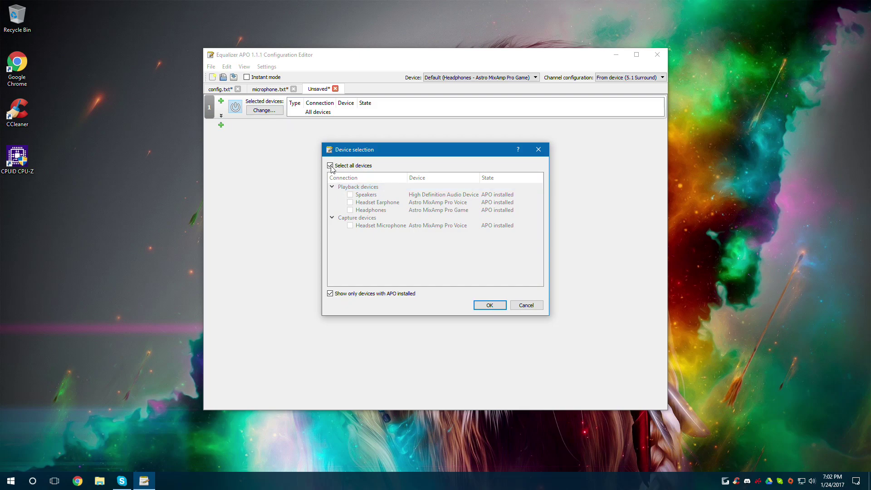
click(338, 165)
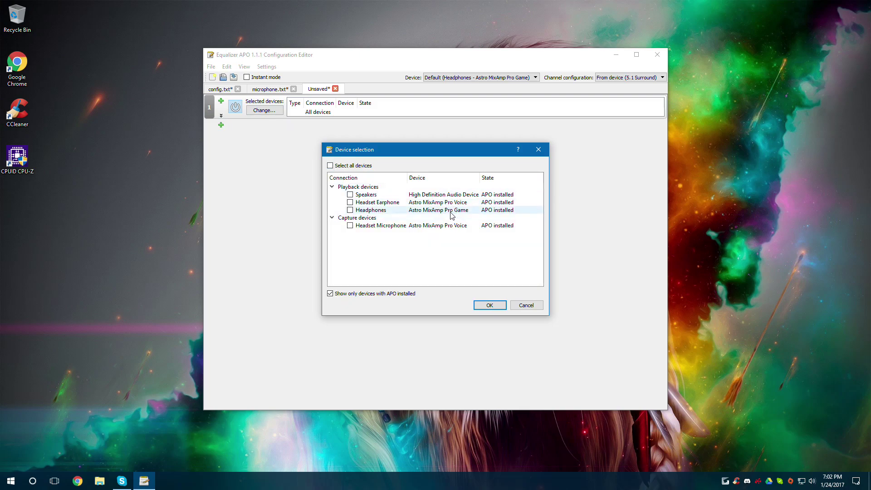
click(491, 305)
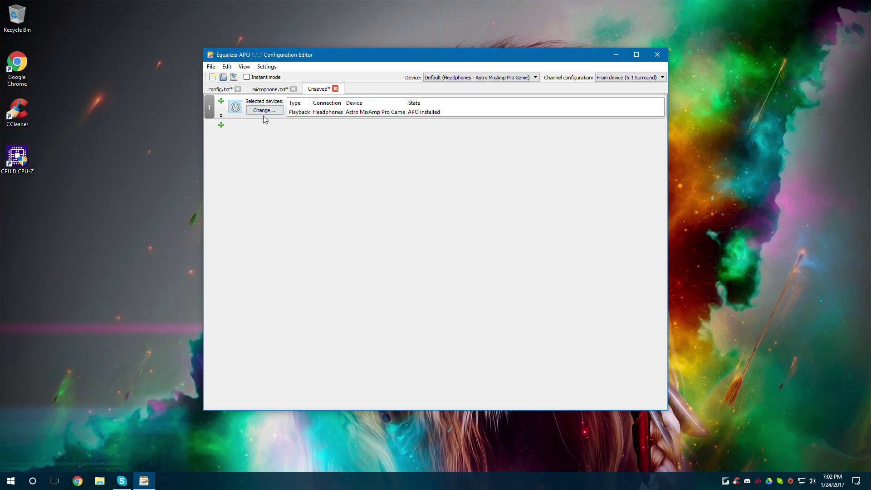
click(221, 125)
- Add a 10.10 dB Preamplification filter to the headphones configuration
mouse_move(249, 167)
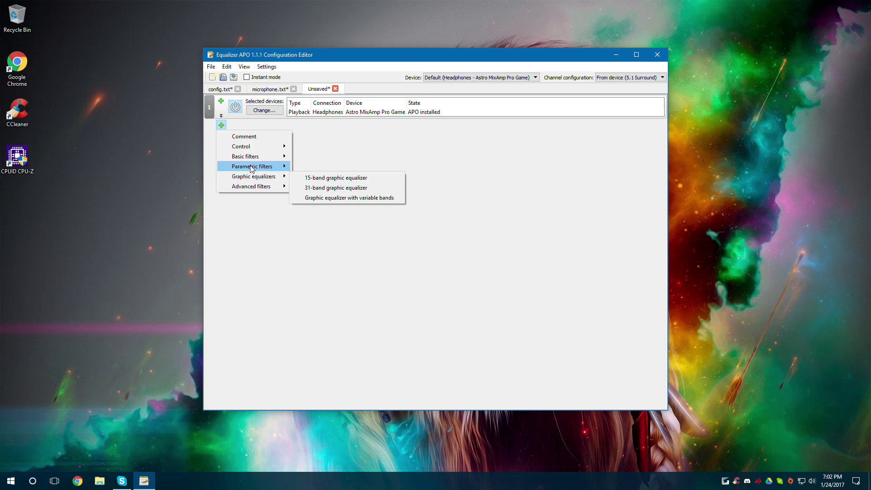
click(310, 157)
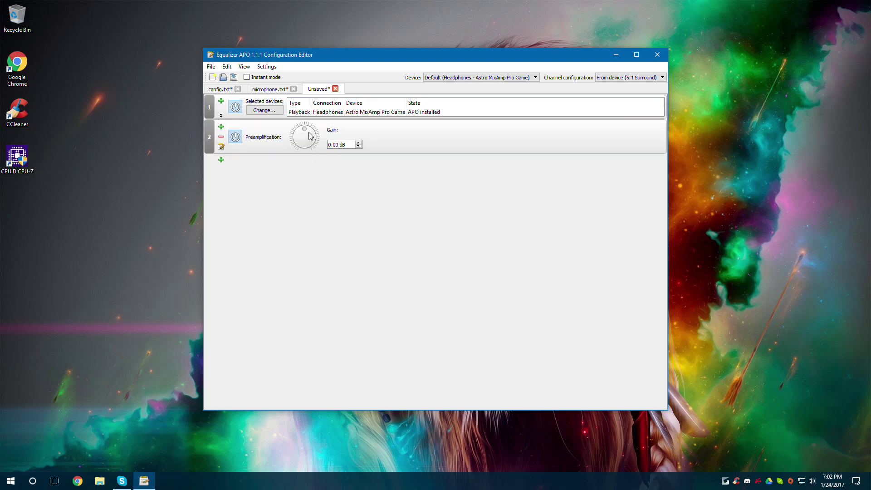
click(227, 90)
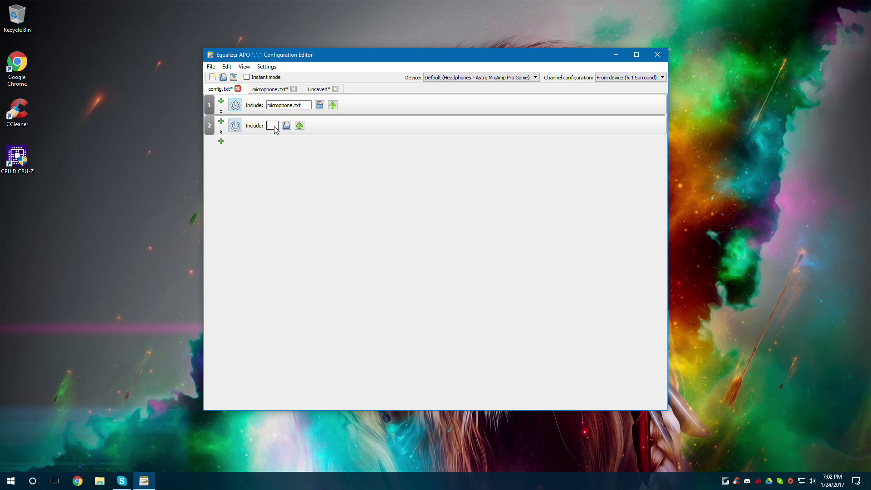
click(315, 89)
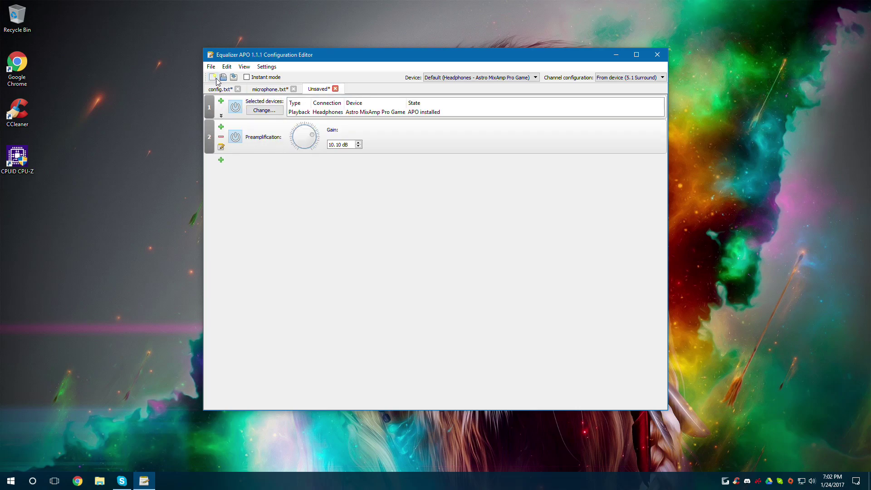
- Save the headphones configuration as speaker.txt
click(223, 79)
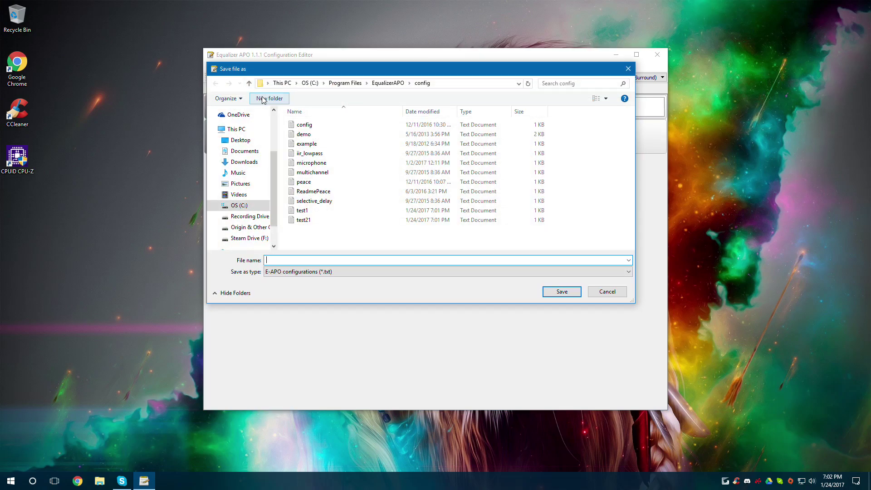
text(speaker)
key(Return)
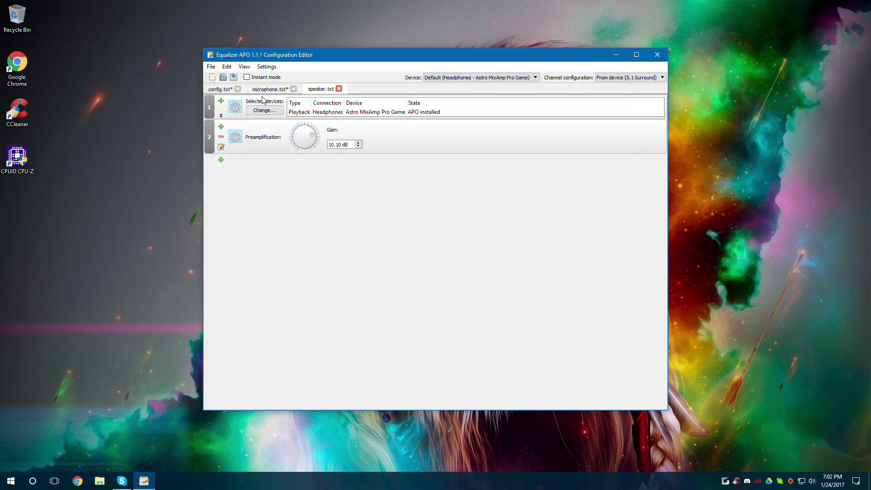
click(230, 89)
- Point config.txt's second Include row at speaker.txt and save config.txt
click(286, 125)
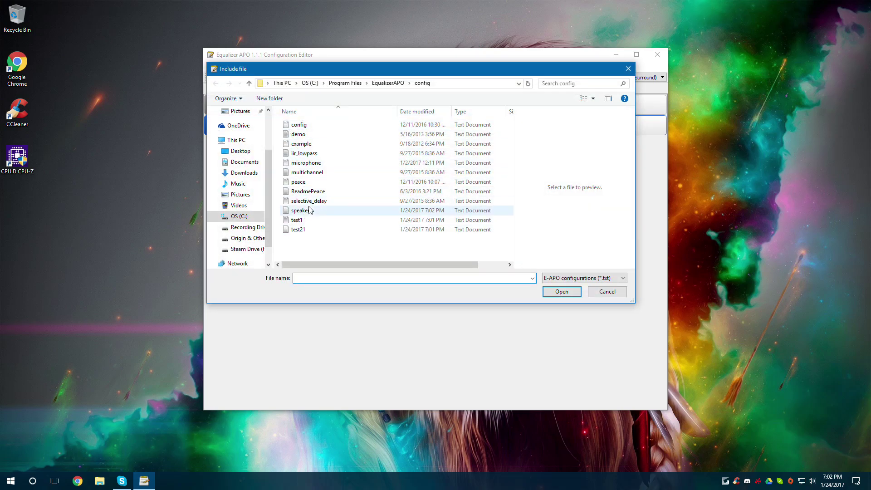
click(308, 211)
click(563, 292)
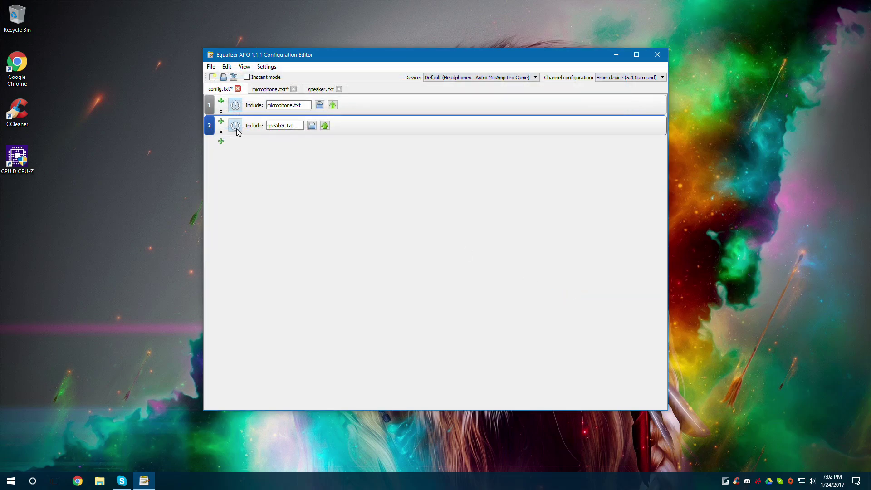
click(234, 77)
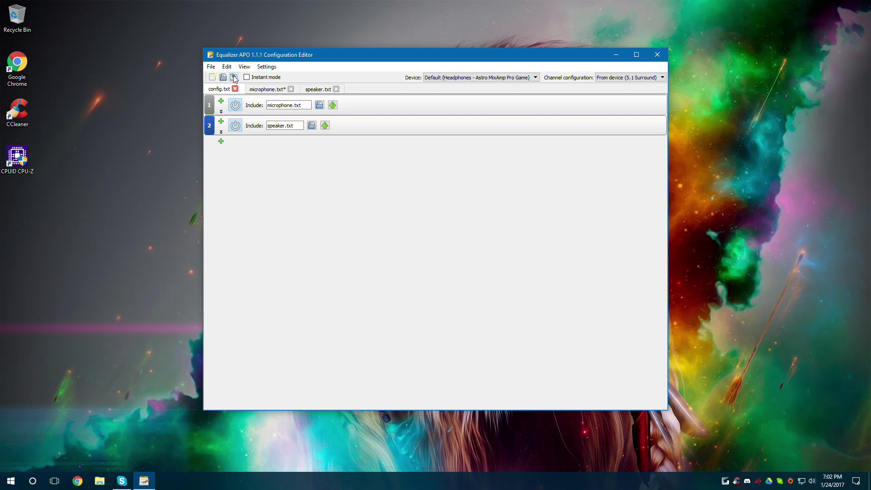
- Save microphone.txt and bring up the speaker.txt configuration
click(277, 90)
click(233, 77)
click(299, 93)
- Turn on instant mode and close the speaker.txt file tab
click(246, 77)
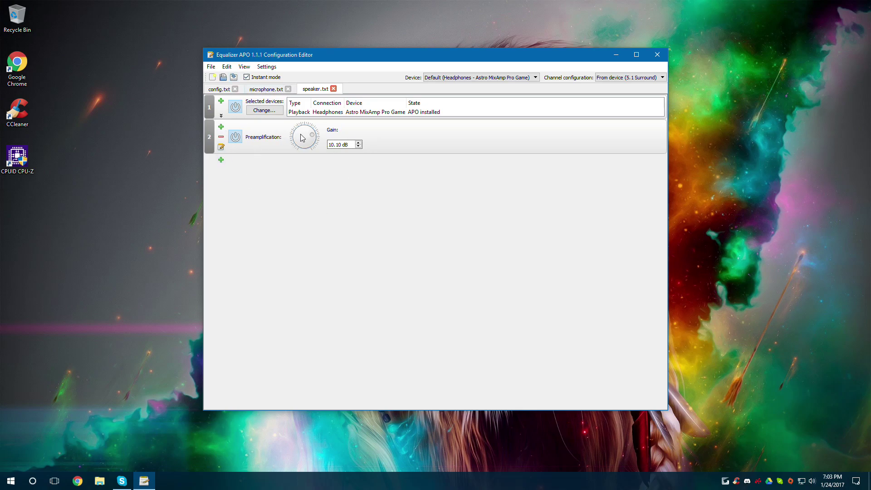
click(271, 90)
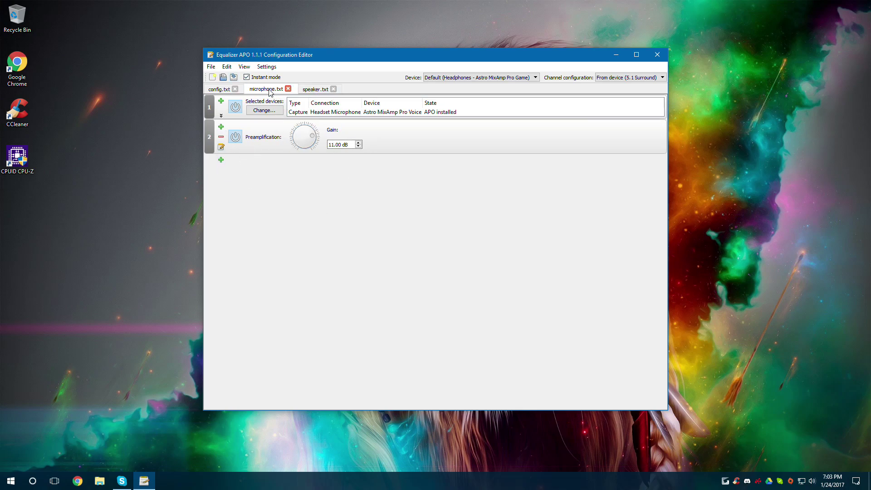
click(333, 89)
- In config.txt, disable and delete the speaker.txt Include line, leaving only microphone.txt
click(226, 90)
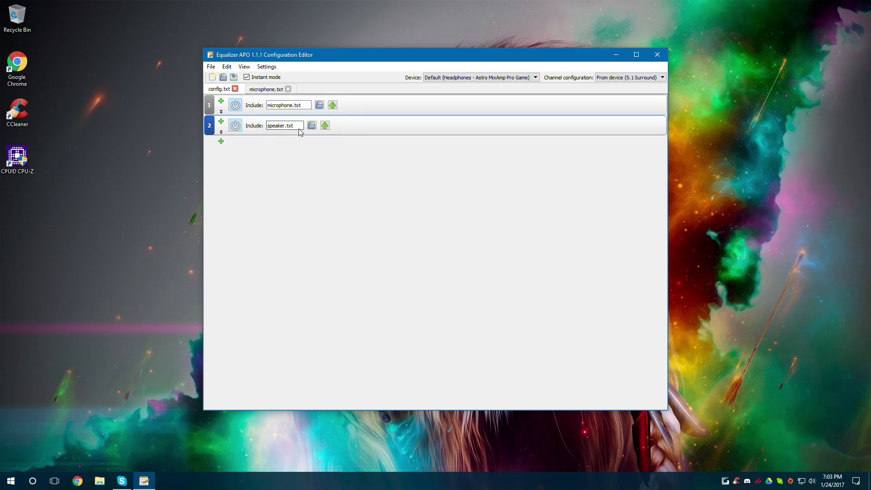
click(236, 128)
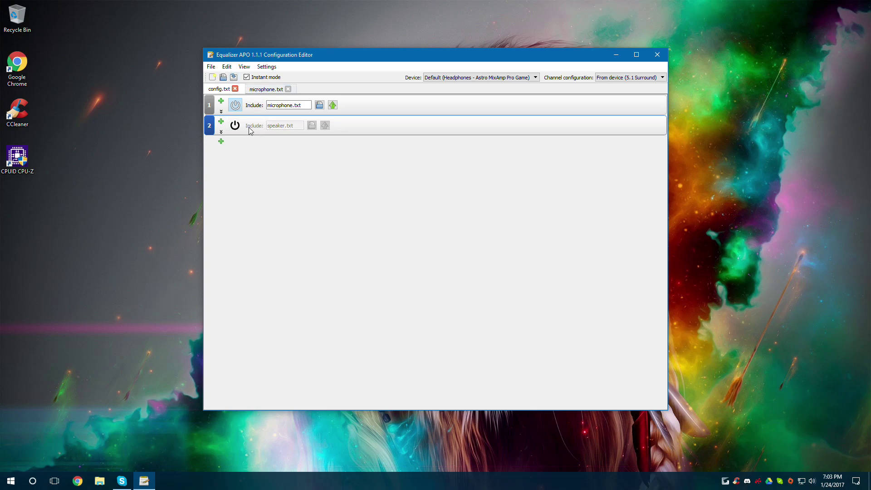
right_click(217, 133)
click(245, 145)
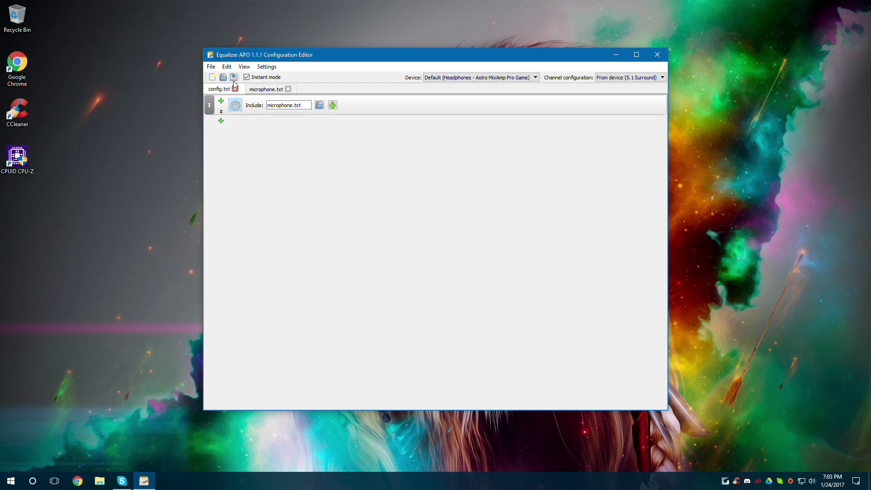